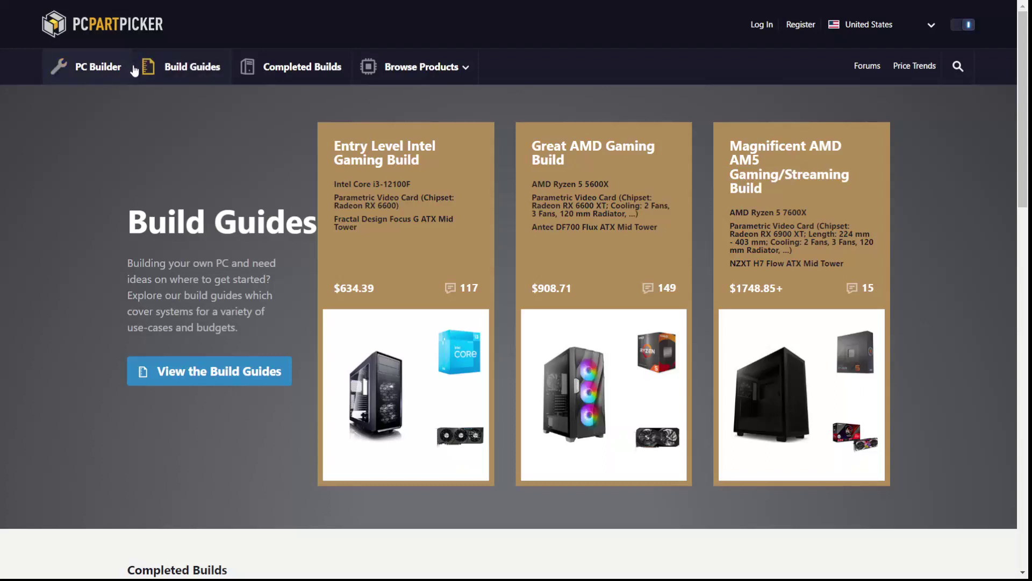
# Open the build guides and look through the Desktop / Gaming / Streaming and Desktop / Gaming builds
pyautogui.click(184, 76)
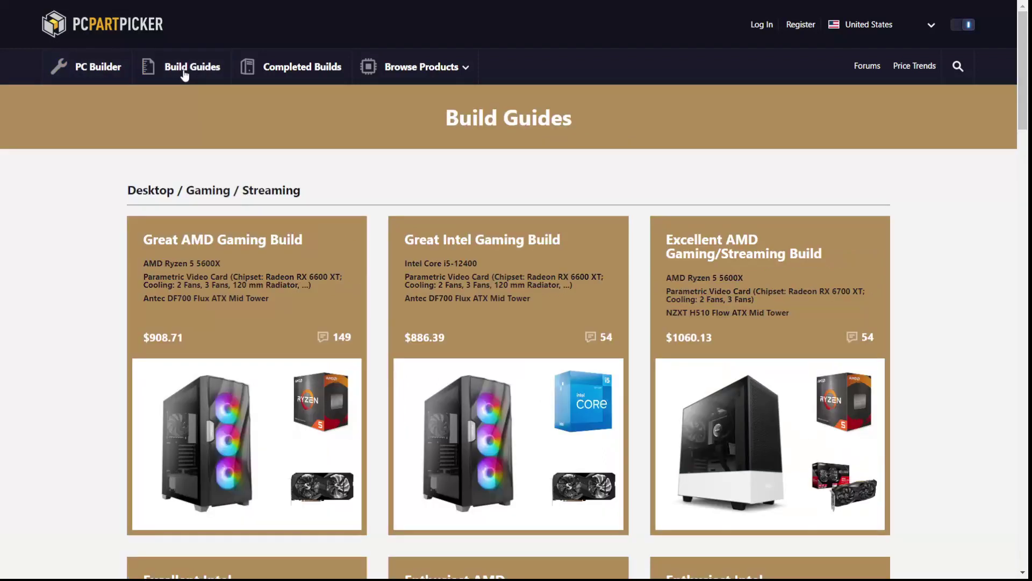
pyautogui.scroll(-1, 96, 342)
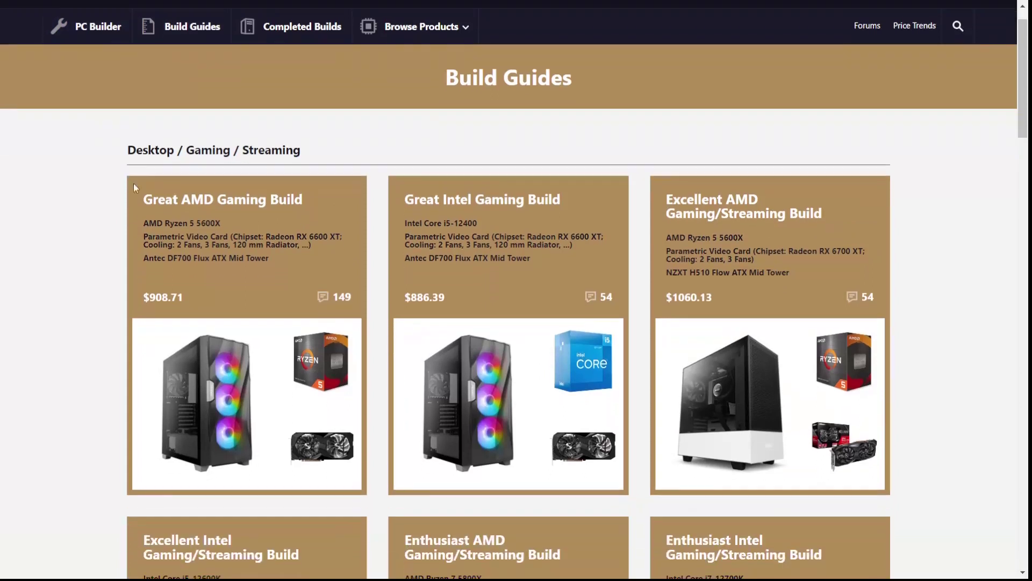
pyautogui.scroll(-6, 141, 323)
pyautogui.scroll(-20, 128, 333)
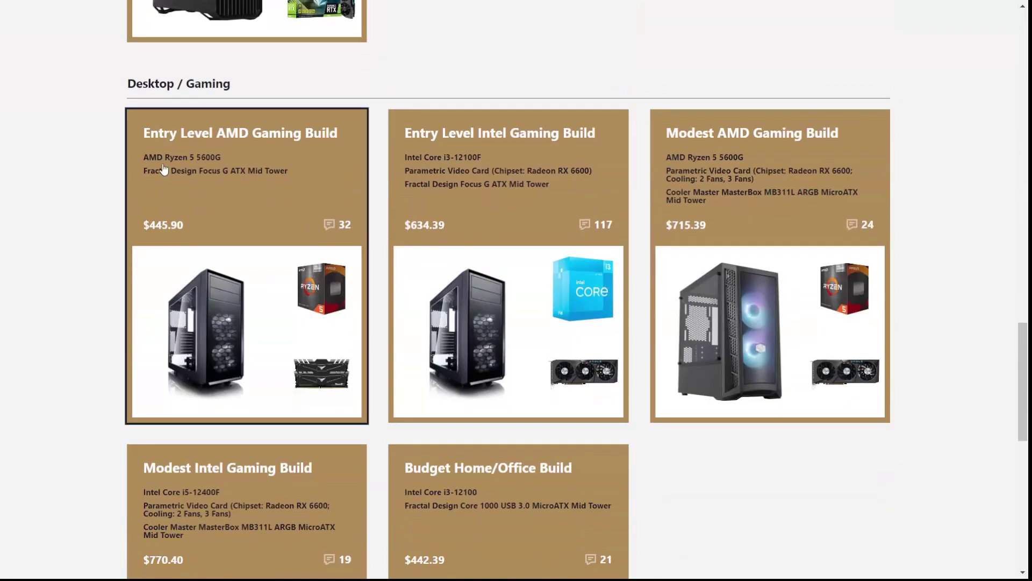
pyautogui.scroll(-8, 651, 469)
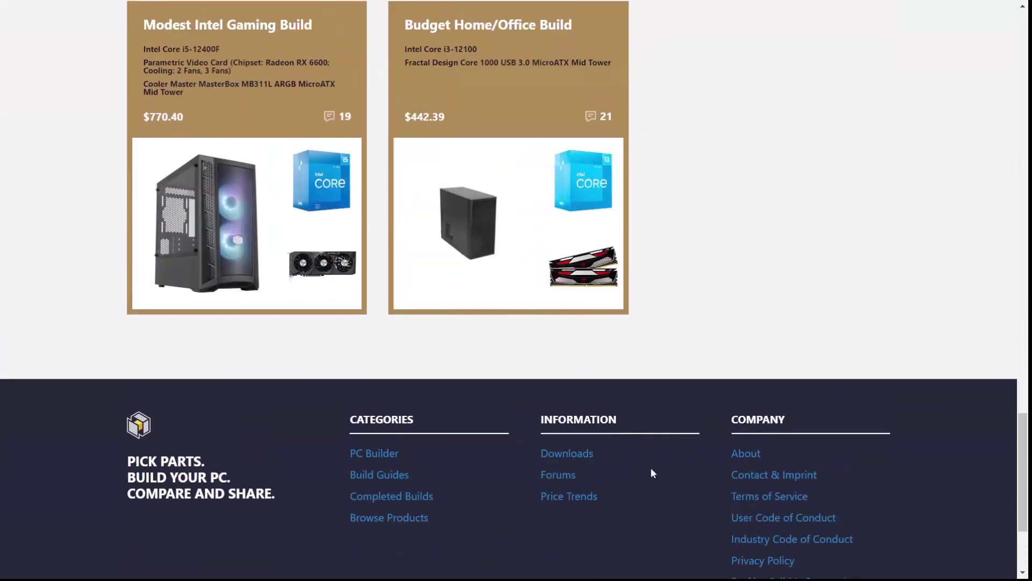
pyautogui.scroll(4, 651, 472)
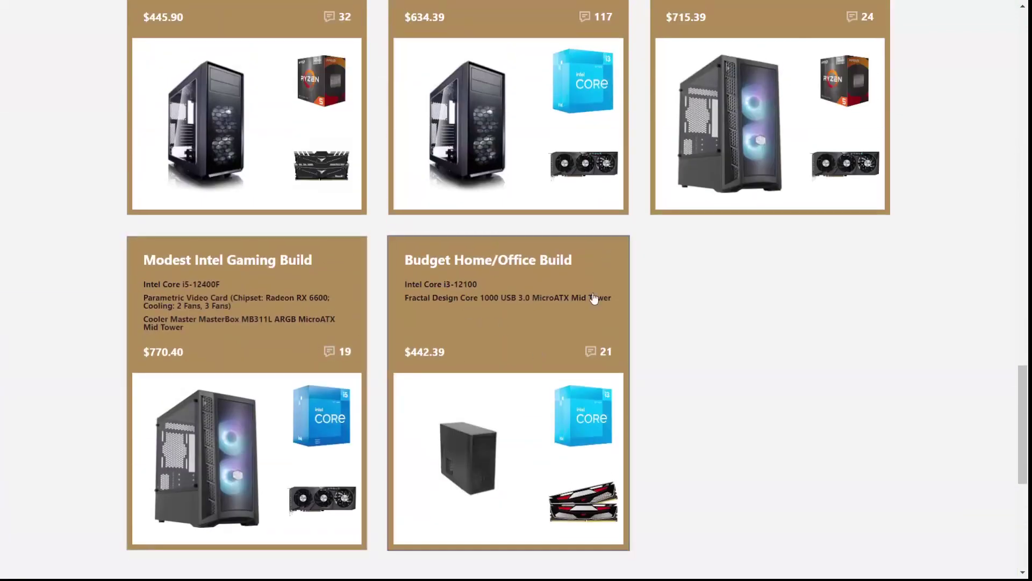
pyautogui.scroll(5, 902, 350)
pyautogui.scroll(20, 957, 286)
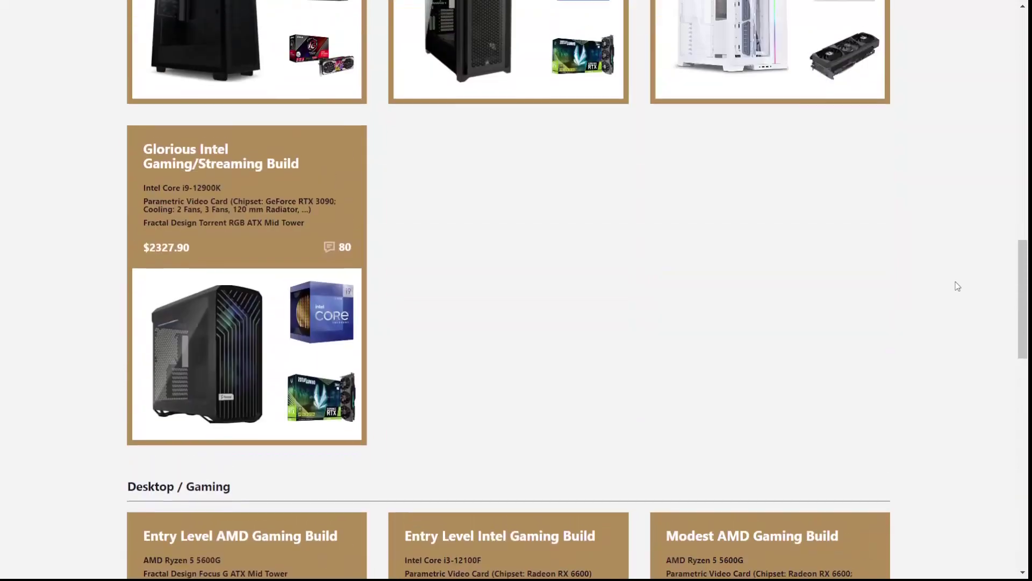
pyautogui.scroll(2, 958, 286)
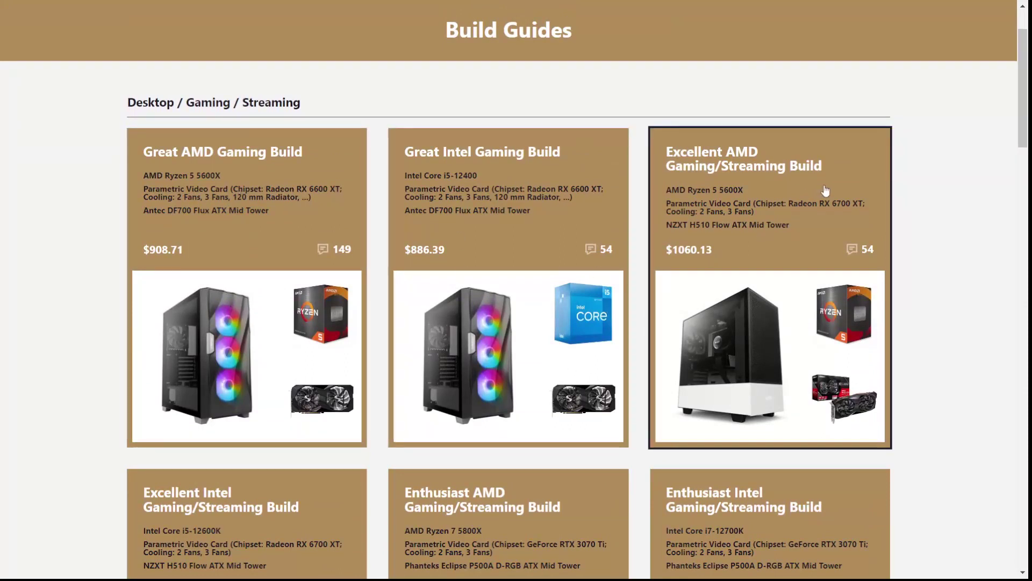
pyautogui.scroll(-4, 825, 191)
pyautogui.scroll(2, 826, 191)
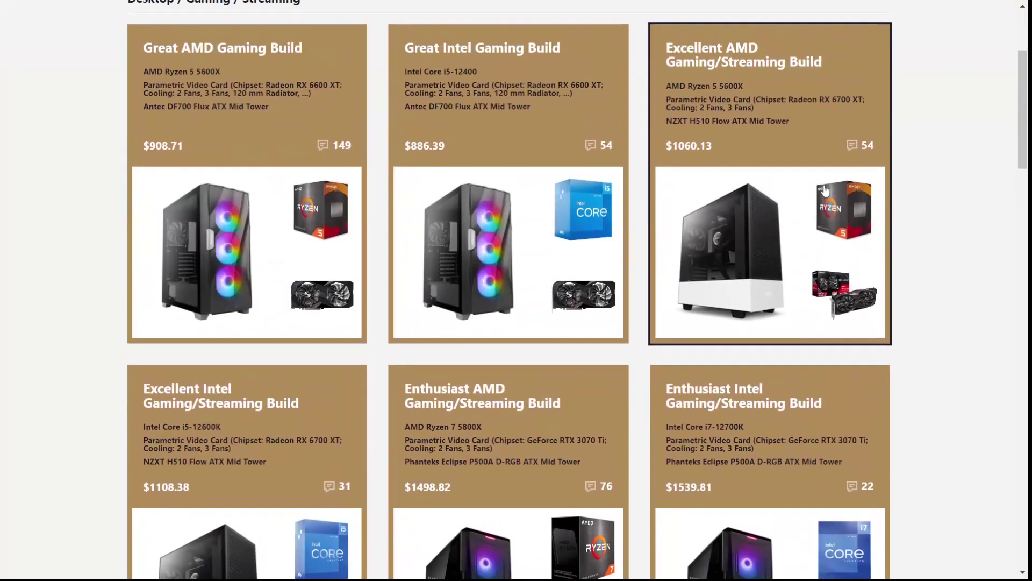
# Open the Excellent AMD Gaming/Streaming Build guide and look through both pages of its component pictures
pyautogui.click(760, 99)
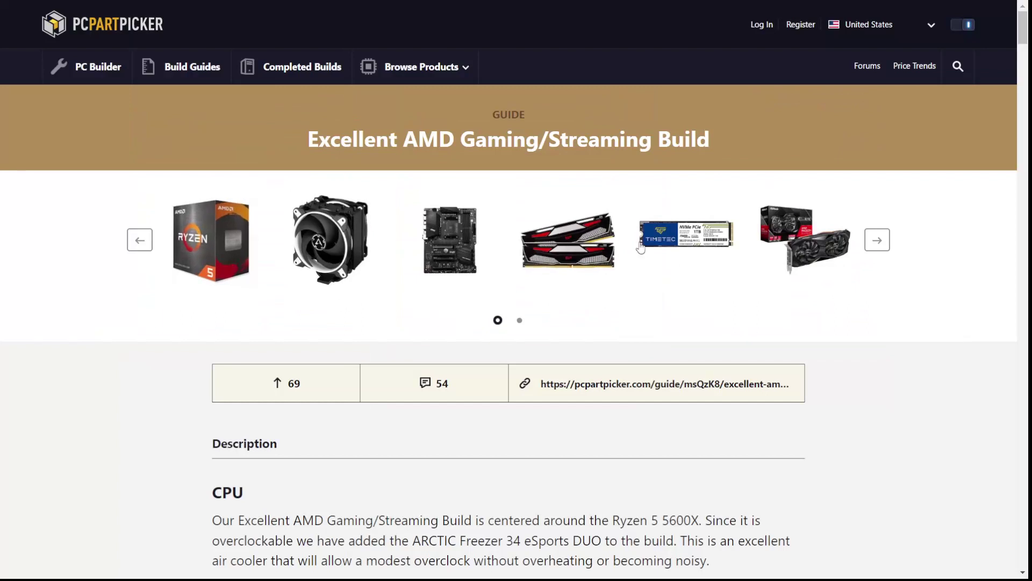
pyautogui.click(876, 243)
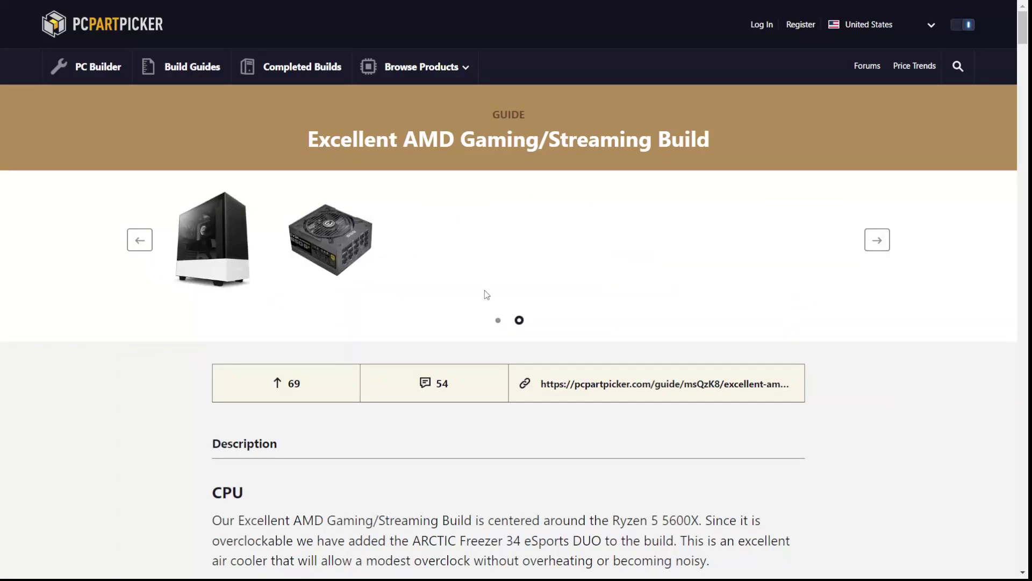
pyautogui.click(134, 249)
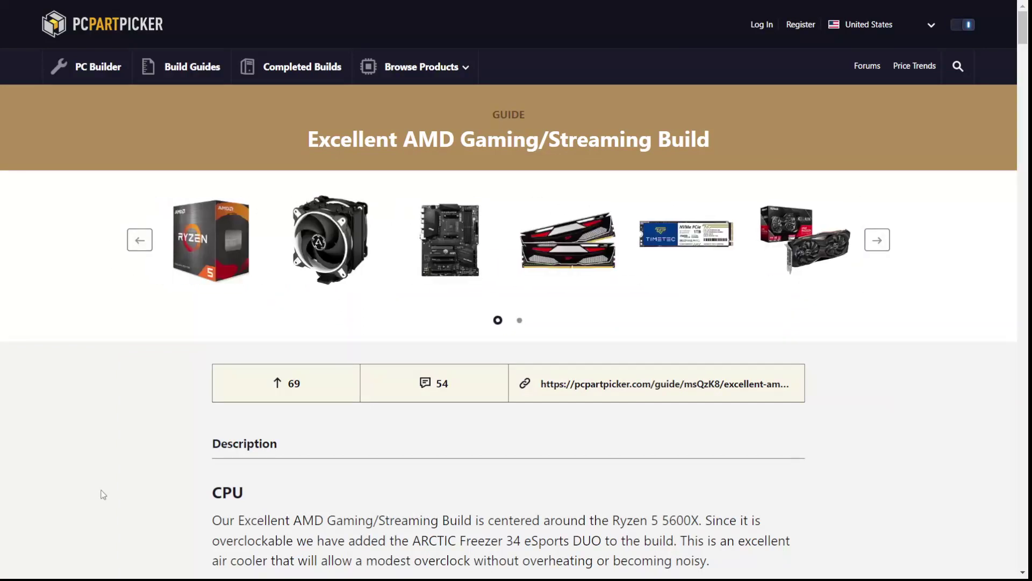
# Read the guide's CPU, motherboard and memory descriptions, including the note on the parametric filter
pyautogui.scroll(-3, 99, 491)
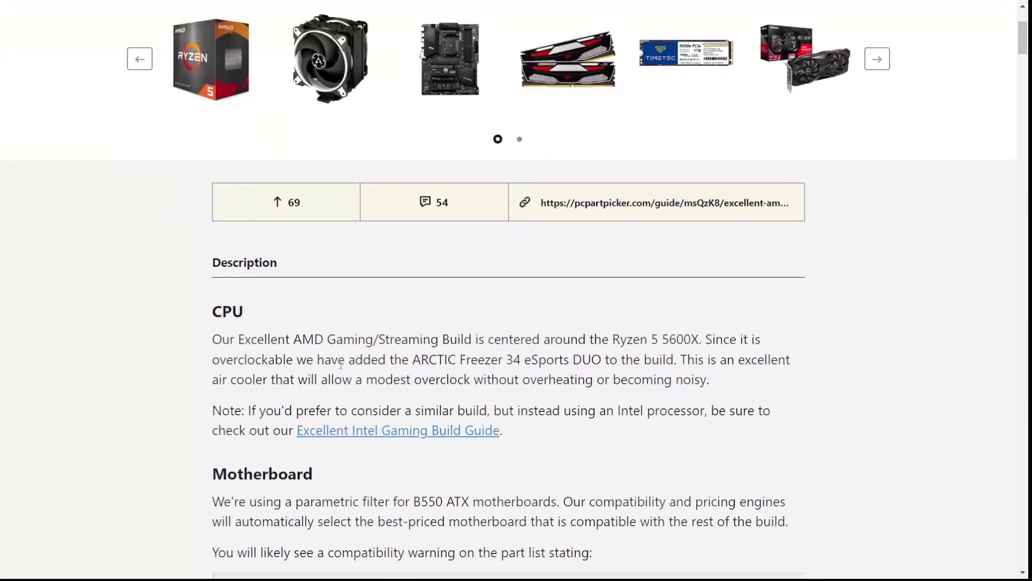
pyautogui.scroll(-2, 209, 450)
pyautogui.scroll(-2, 207, 445)
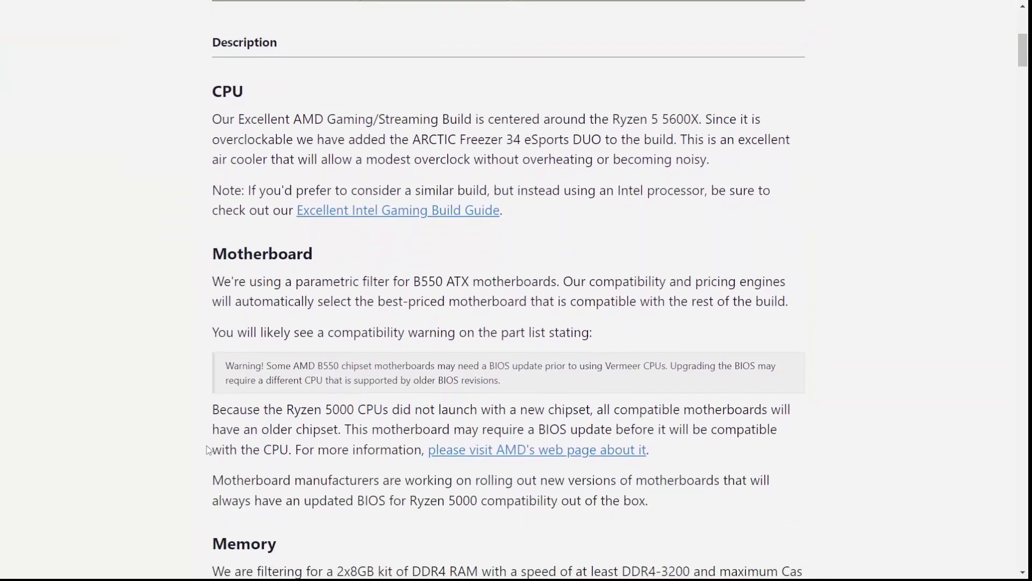
pyautogui.scroll(-1, 207, 445)
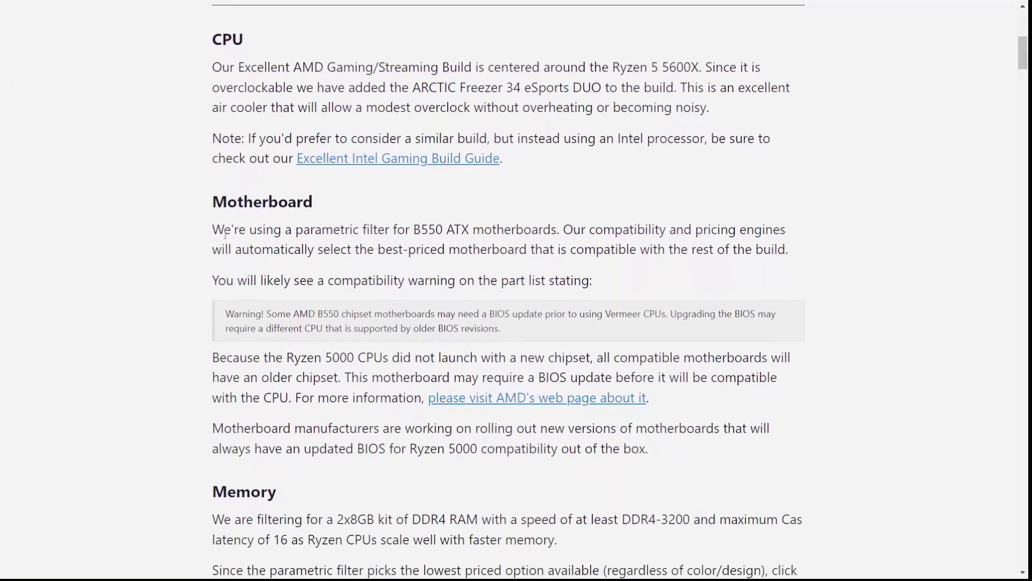
pyautogui.moveTo(297, 232); pyautogui.dragTo(396, 231)
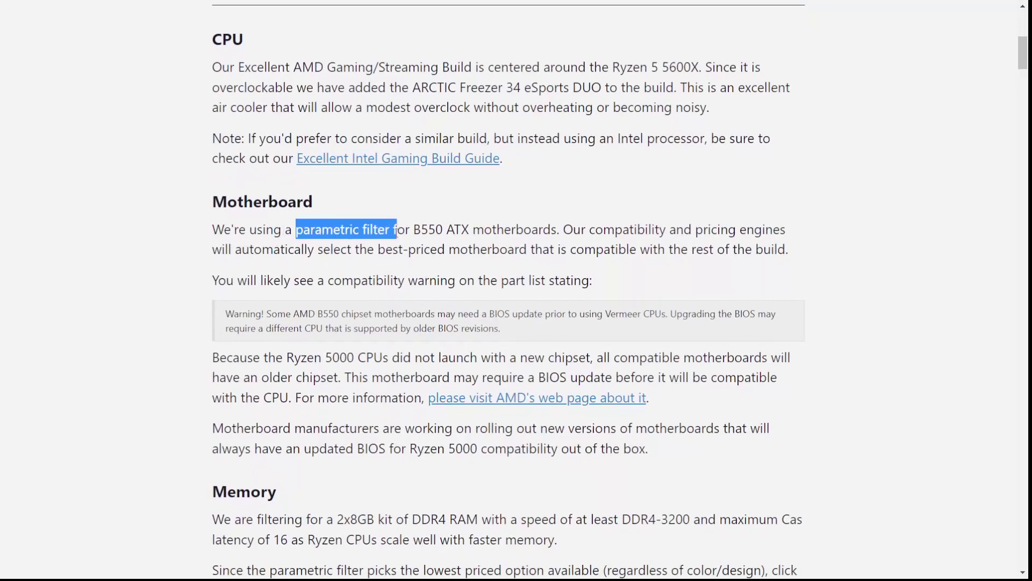
pyautogui.click(397, 231)
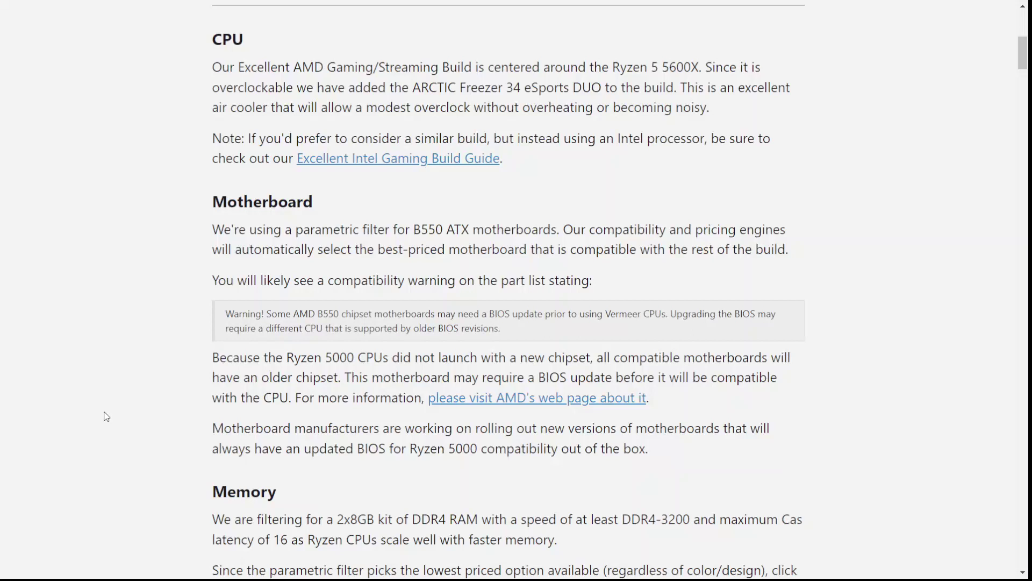
pyautogui.scroll(-5, 106, 417)
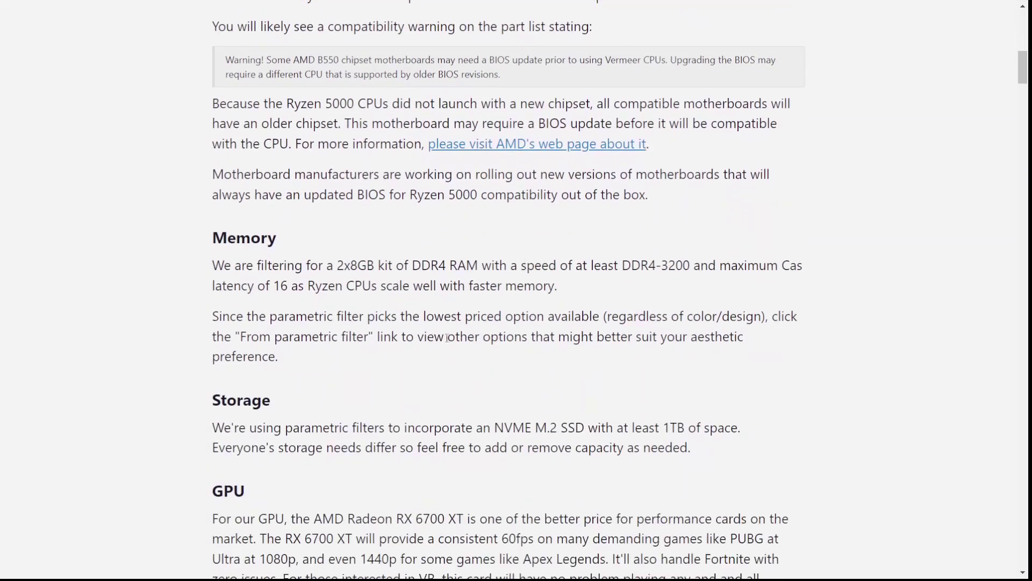
pyautogui.scroll(-1, 536, 329)
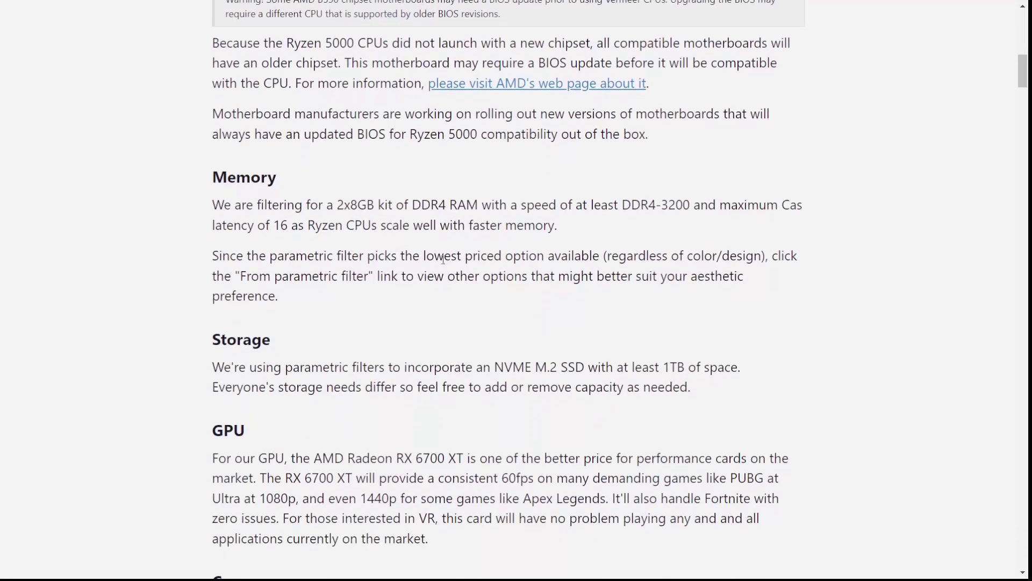
pyautogui.scroll(12, 582, 255)
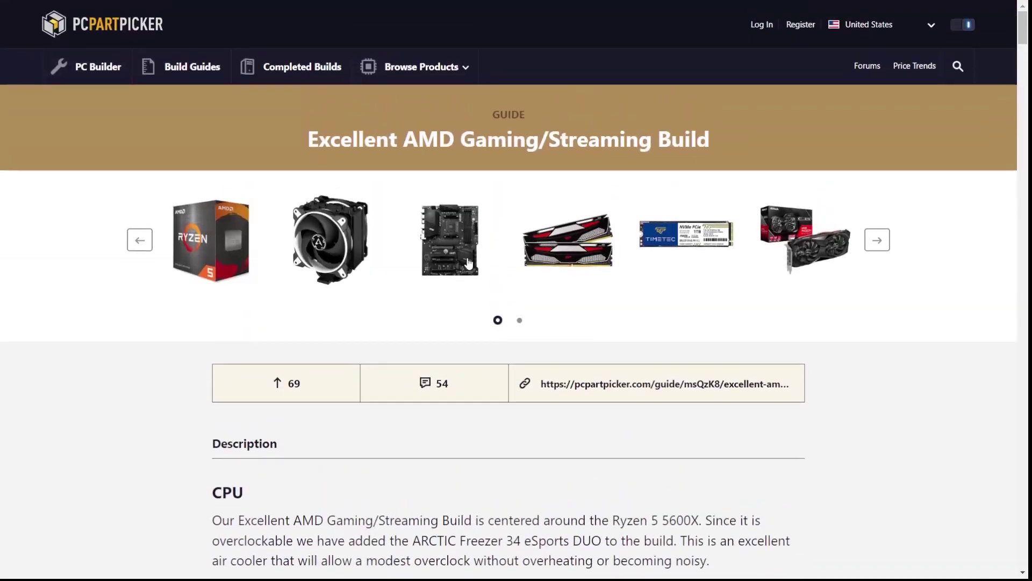
# View enlarged pictures of the guide's memory kit, NVMe solid state drive and power supply, closing each one
pyautogui.click(567, 242)
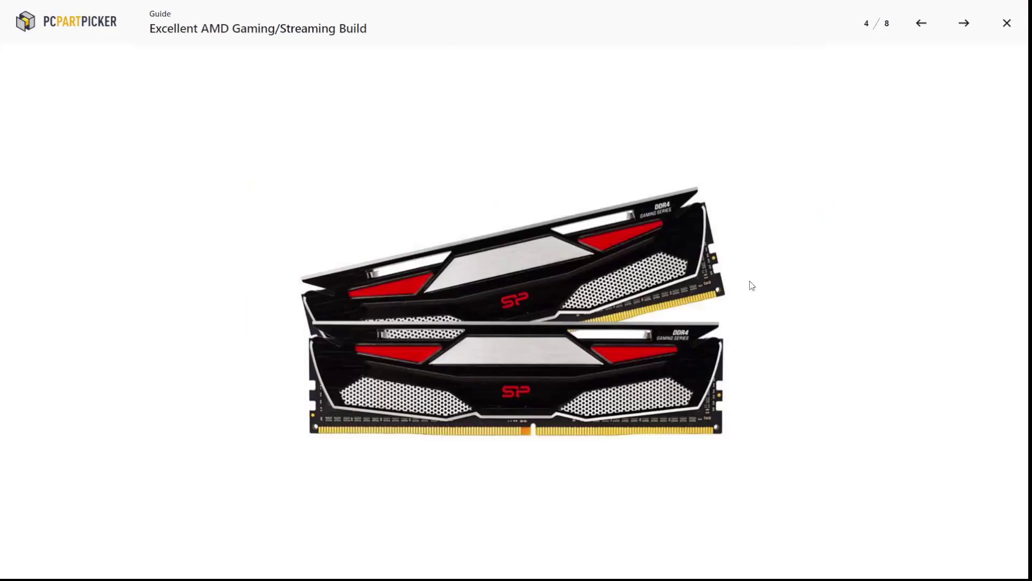
pyautogui.click(1006, 25)
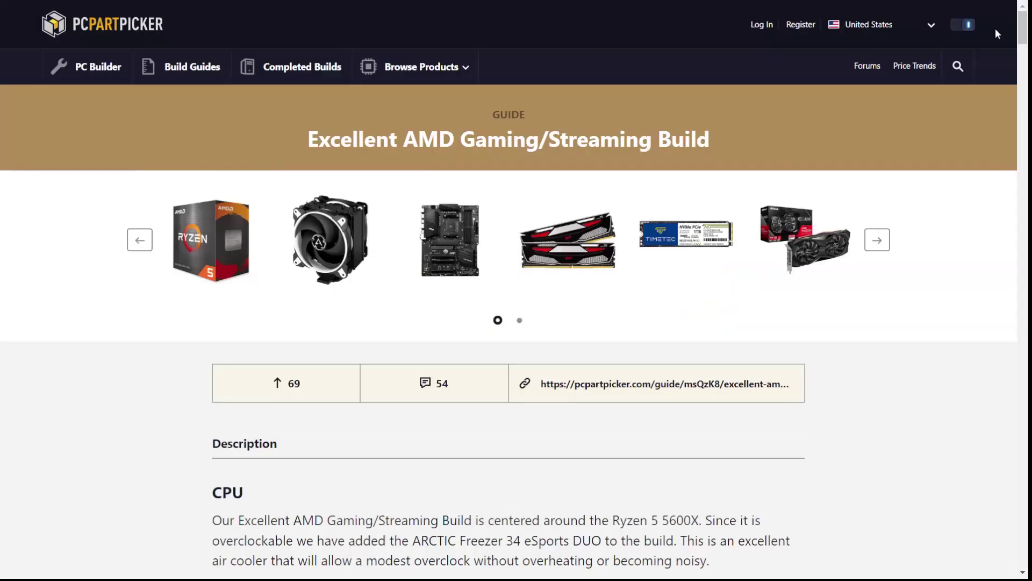
pyautogui.click(691, 243)
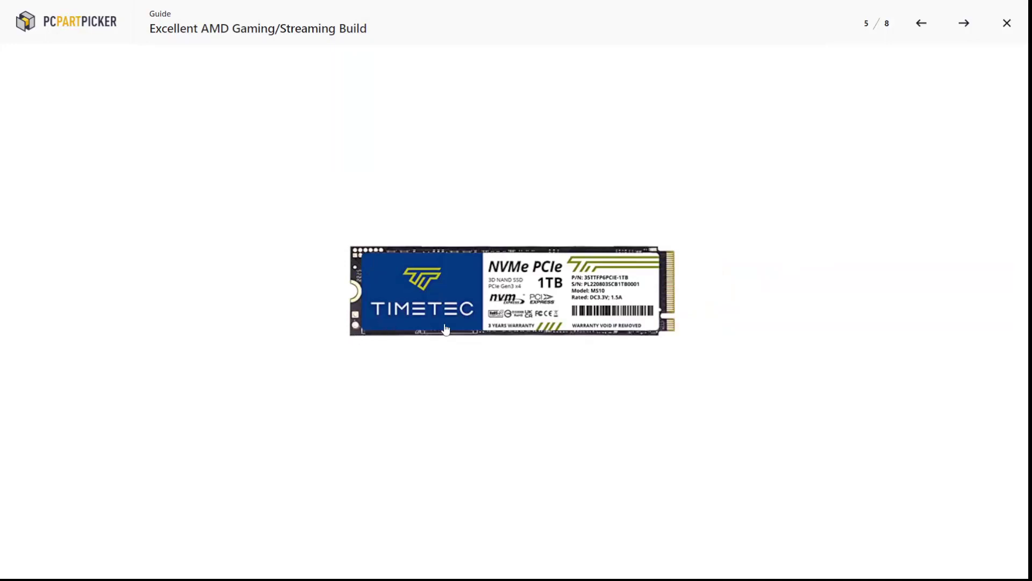
pyautogui.click(1007, 23)
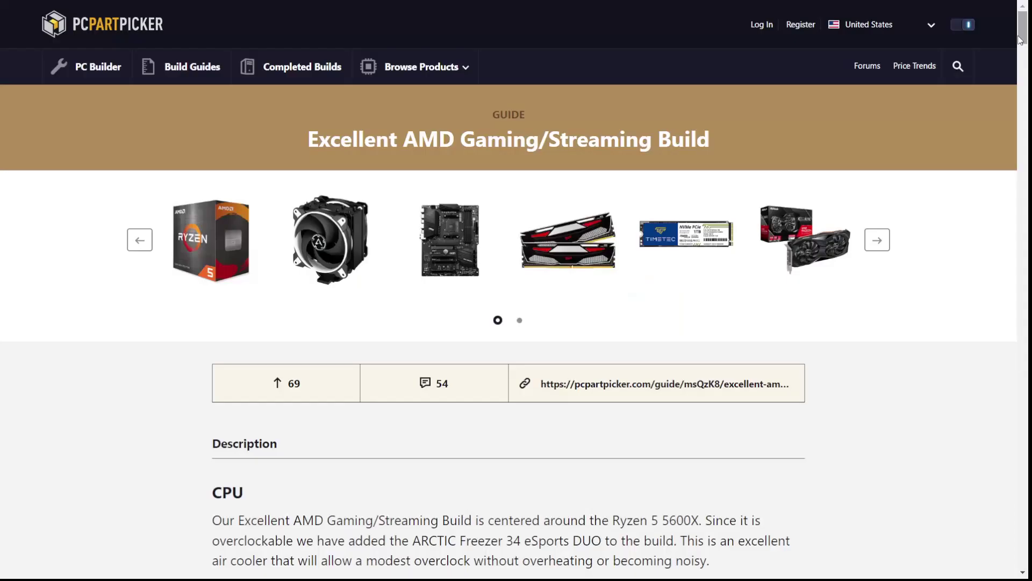
pyautogui.click(873, 238)
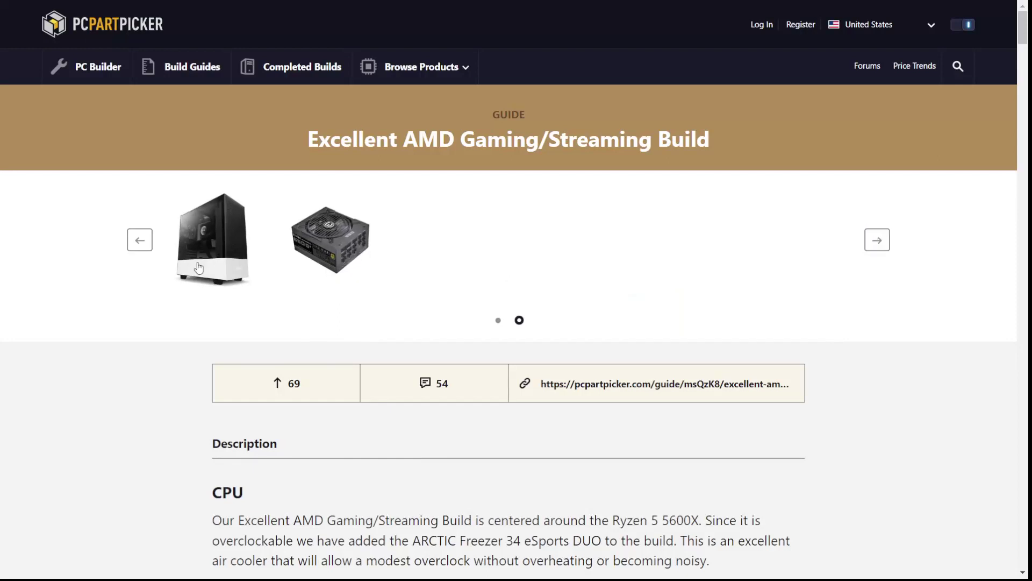
pyautogui.click(291, 265)
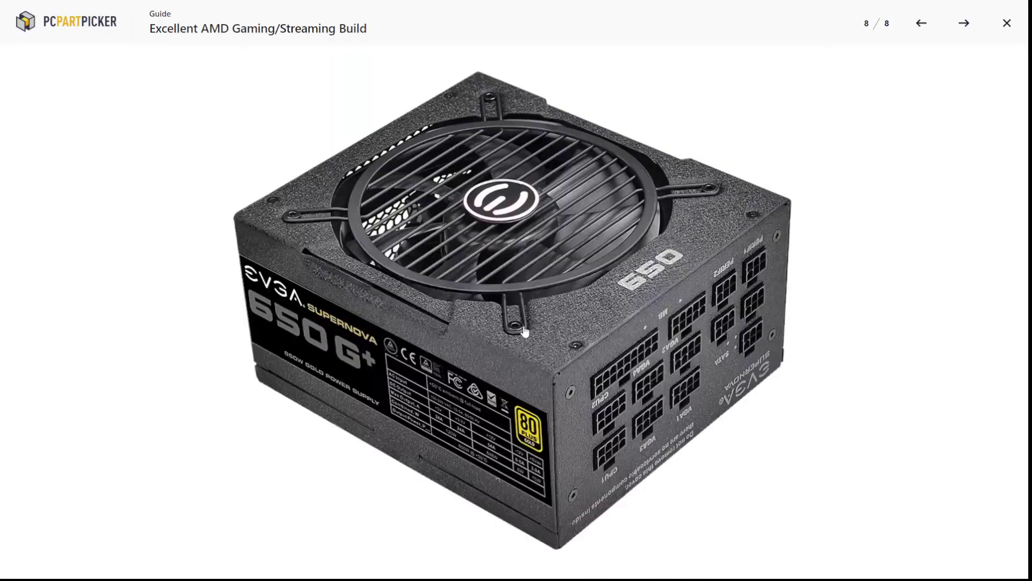
pyautogui.click(1006, 23)
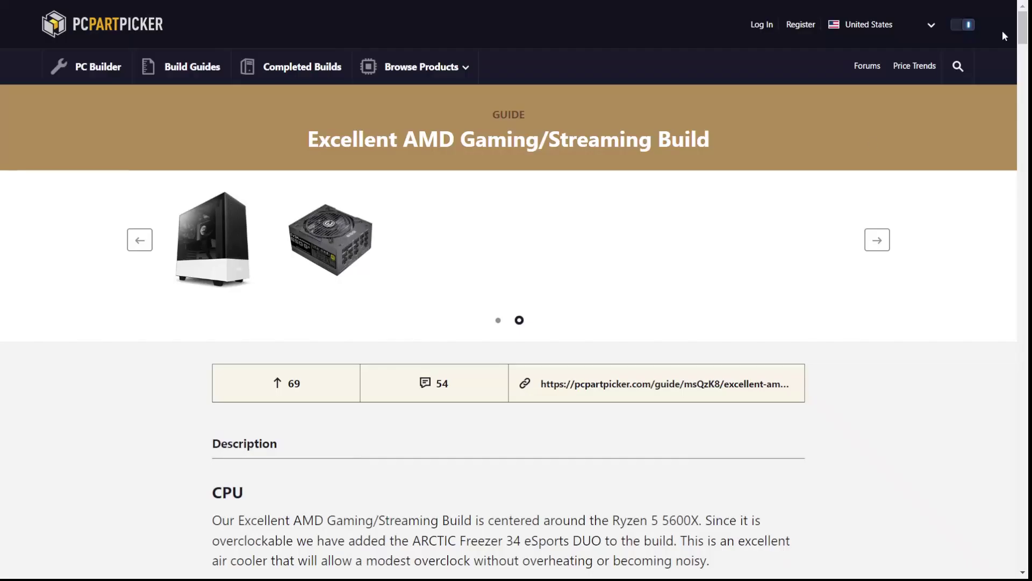
# Review the remaining component descriptions and the guide's part list, and open that part list for customizing
pyautogui.scroll(-12, 656, 391)
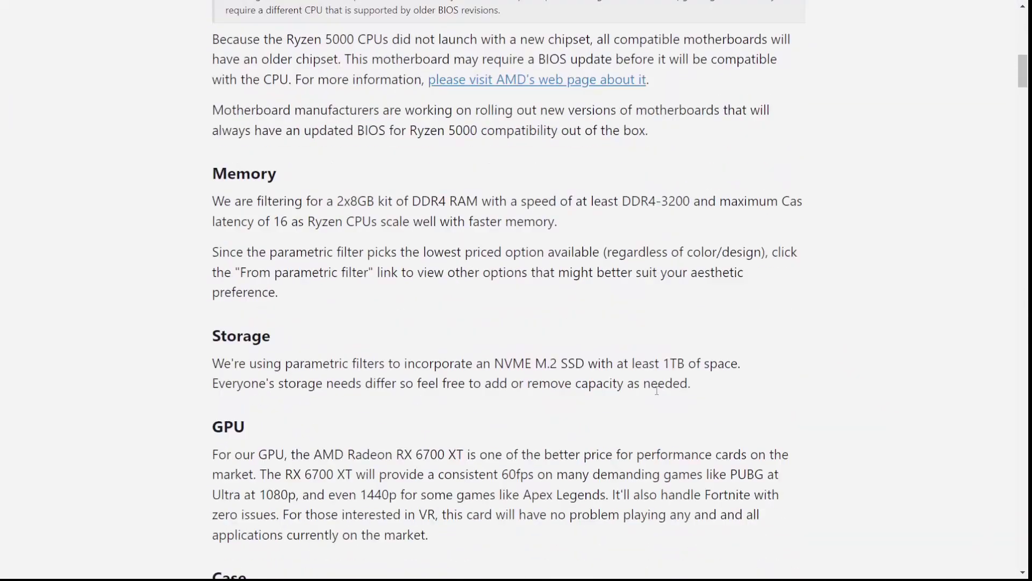
pyautogui.scroll(-5, 657, 391)
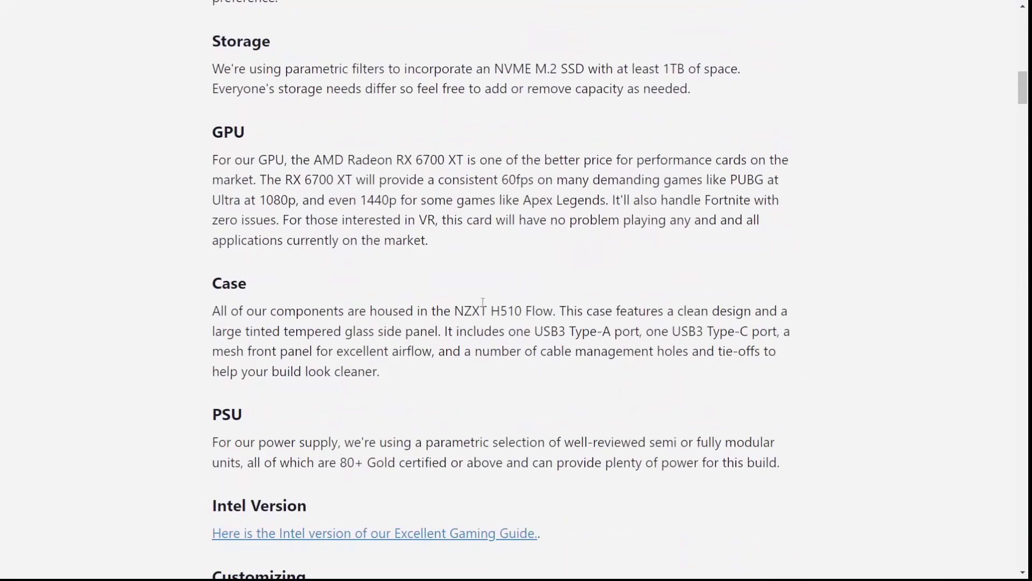
pyautogui.scroll(-6, 484, 304)
pyautogui.scroll(-7, 504, 320)
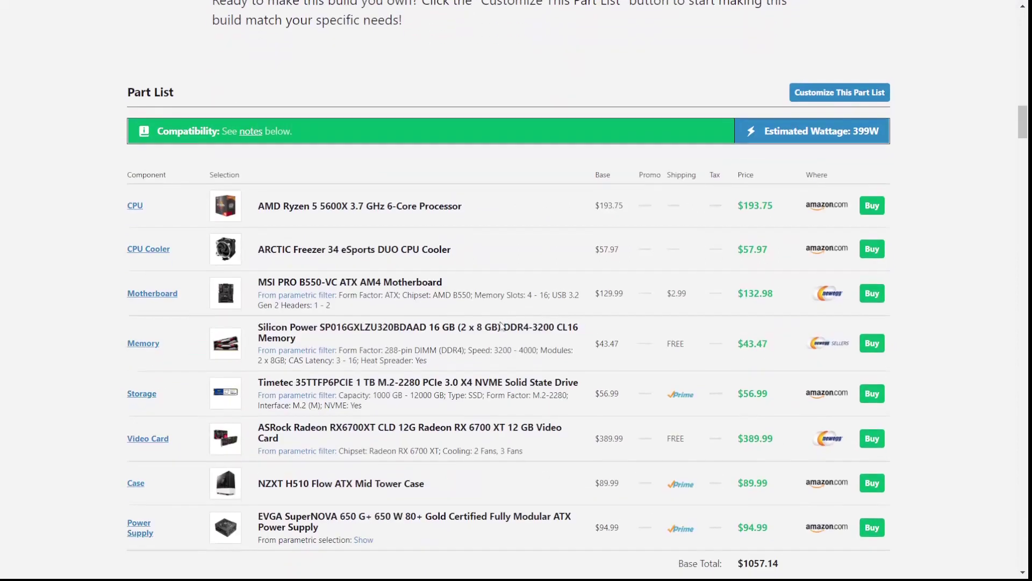
pyautogui.scroll(1, 903, 302)
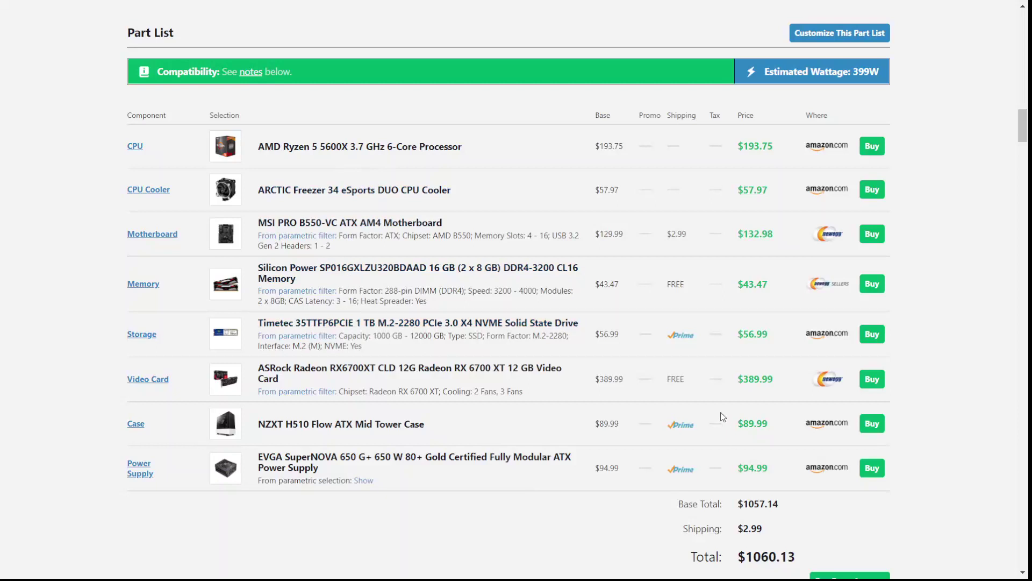
pyautogui.click(866, 35)
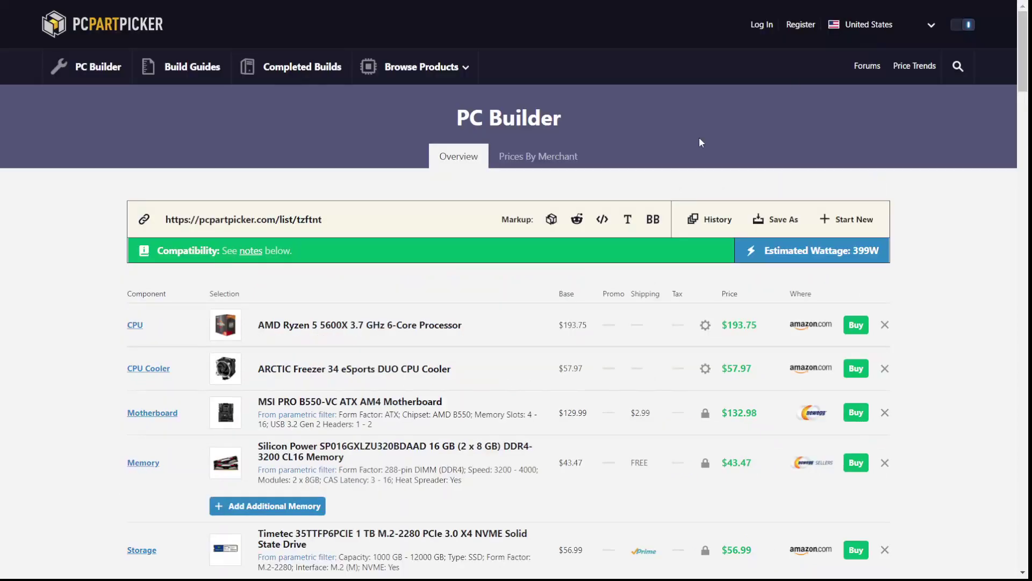
# Remove the ARCTIC Freezer 34 eSports DUO CPU cooler from the part list
pyautogui.scroll(-2, 486, 342)
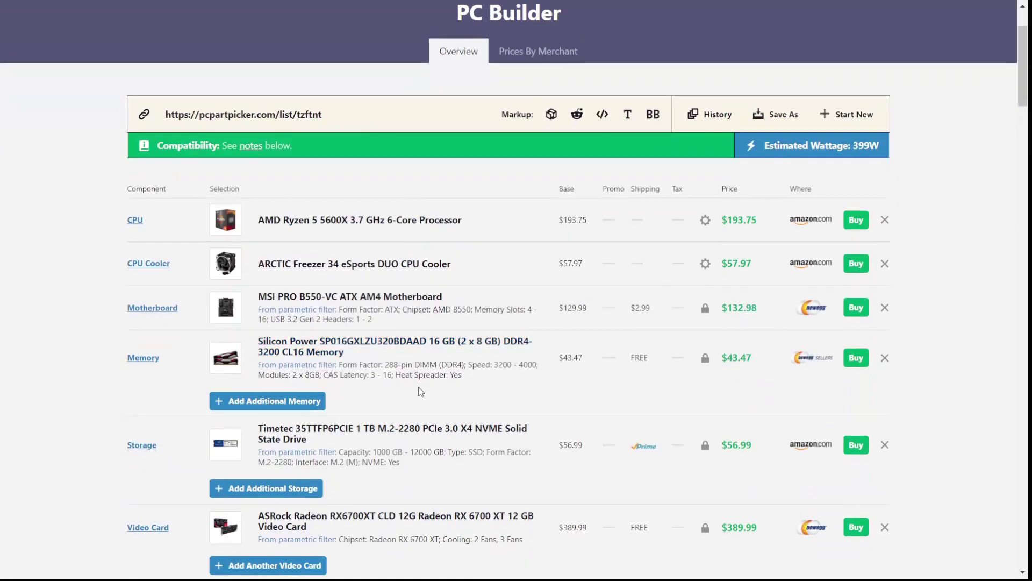
pyautogui.scroll(-1, 421, 391)
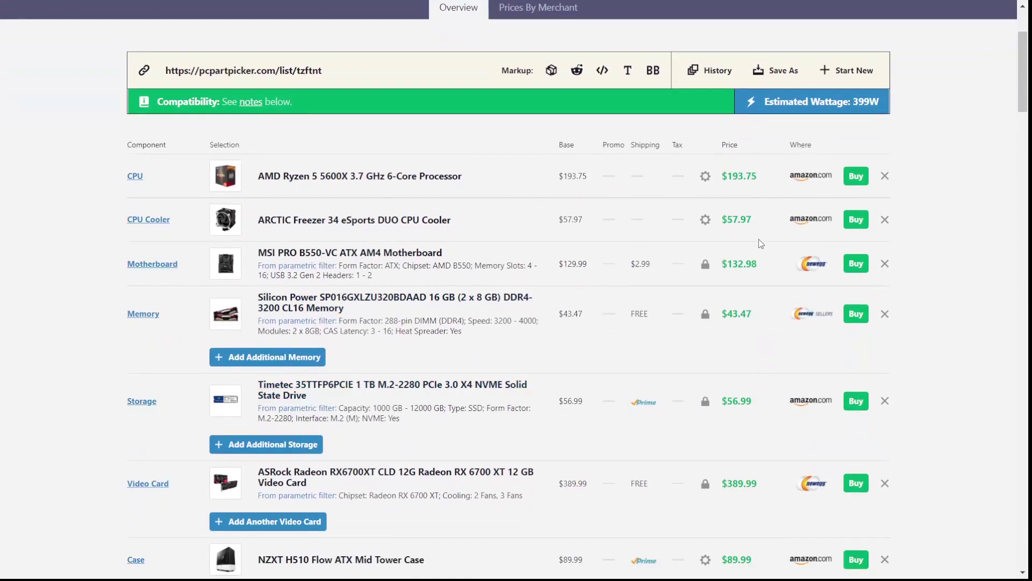
pyautogui.click(888, 223)
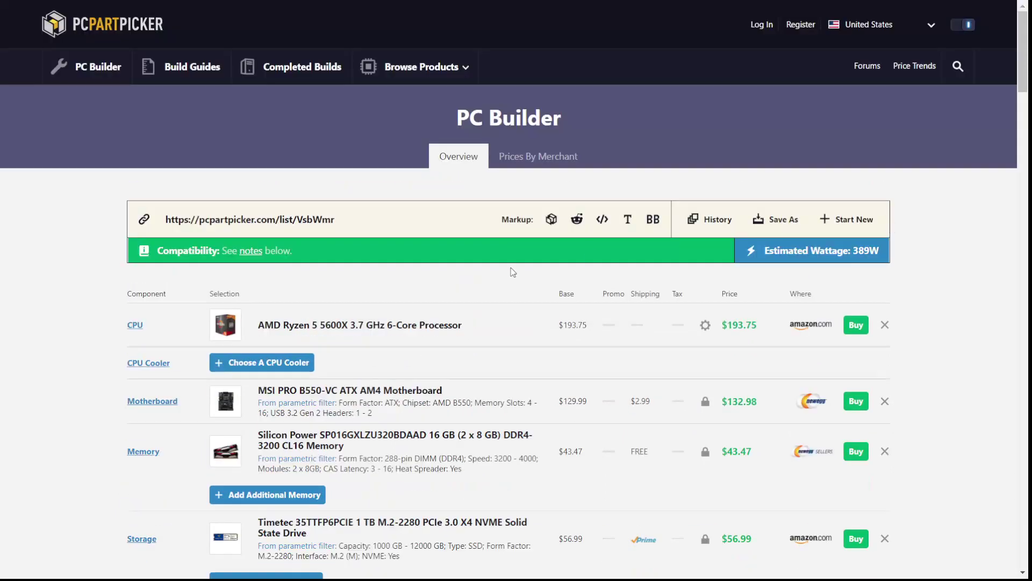
# Choose the Noctua NH-U12S chromax.black as the part list's CPU cooler
pyautogui.click(290, 362)
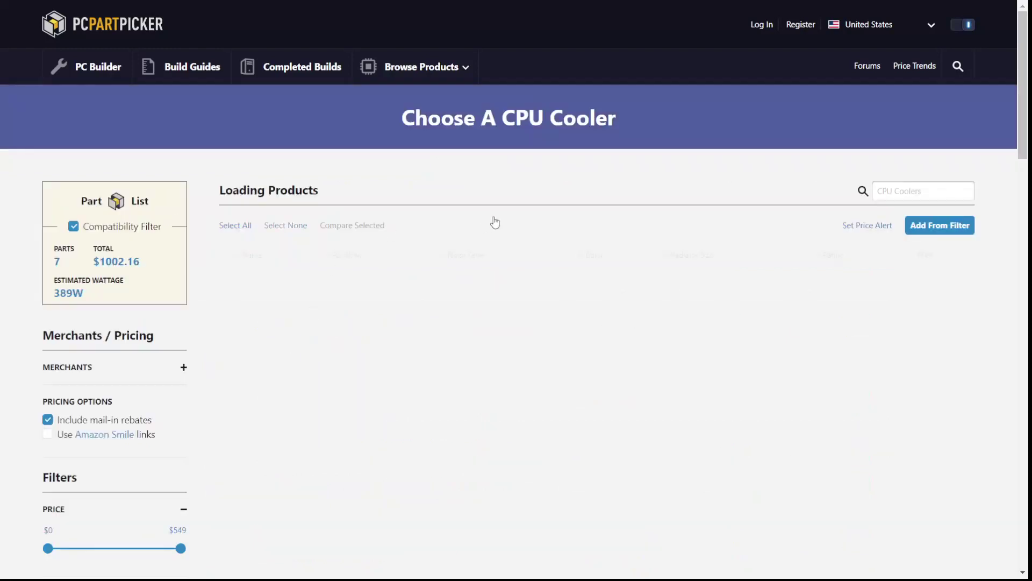
pyautogui.scroll(-2, 495, 221)
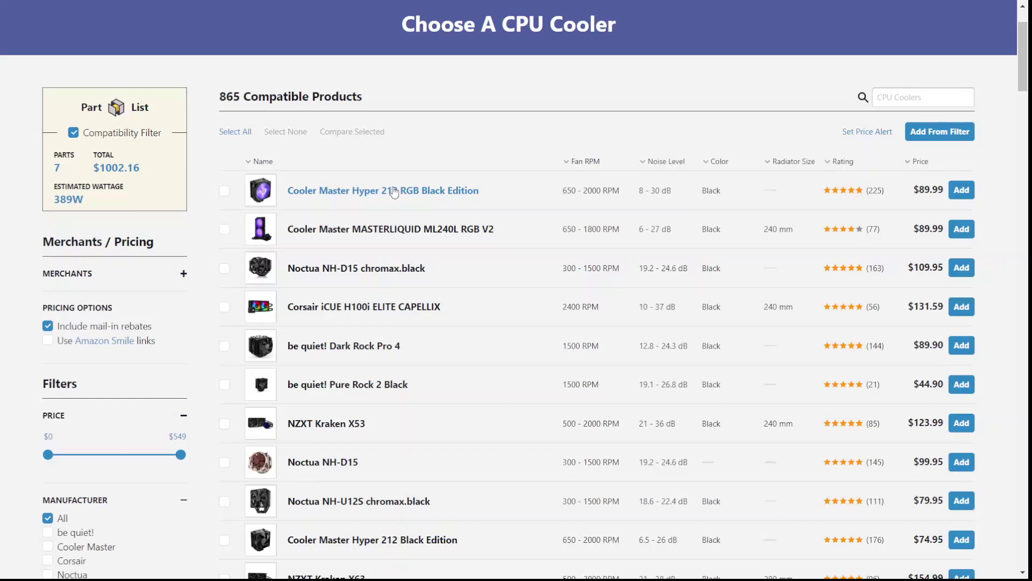
pyautogui.scroll(-3, 417, 357)
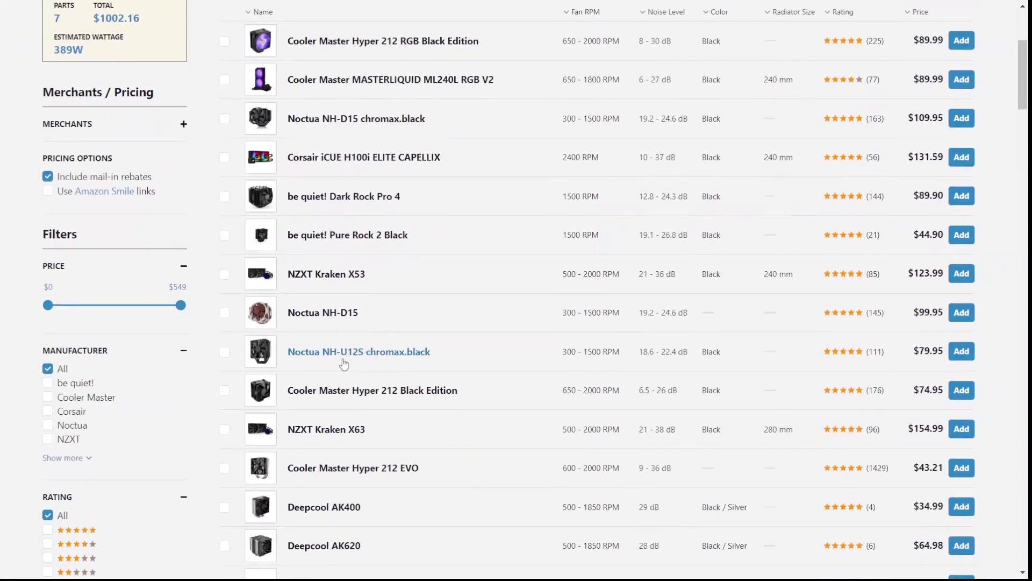
pyautogui.click(961, 353)
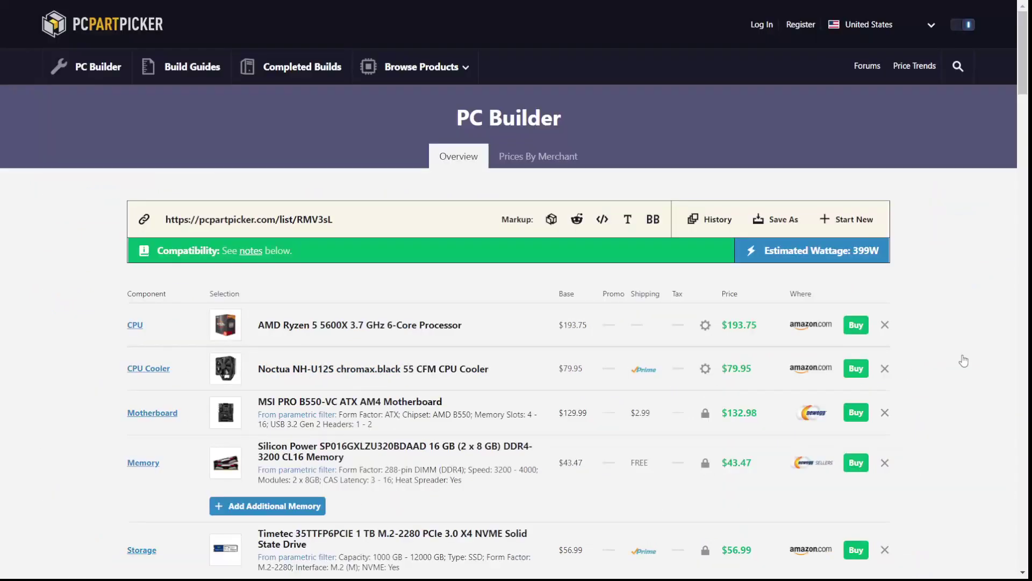
# Review the part list with its new cooler and remove the Silicon Power 16 GB memory kit
pyautogui.scroll(-9, 631, 397)
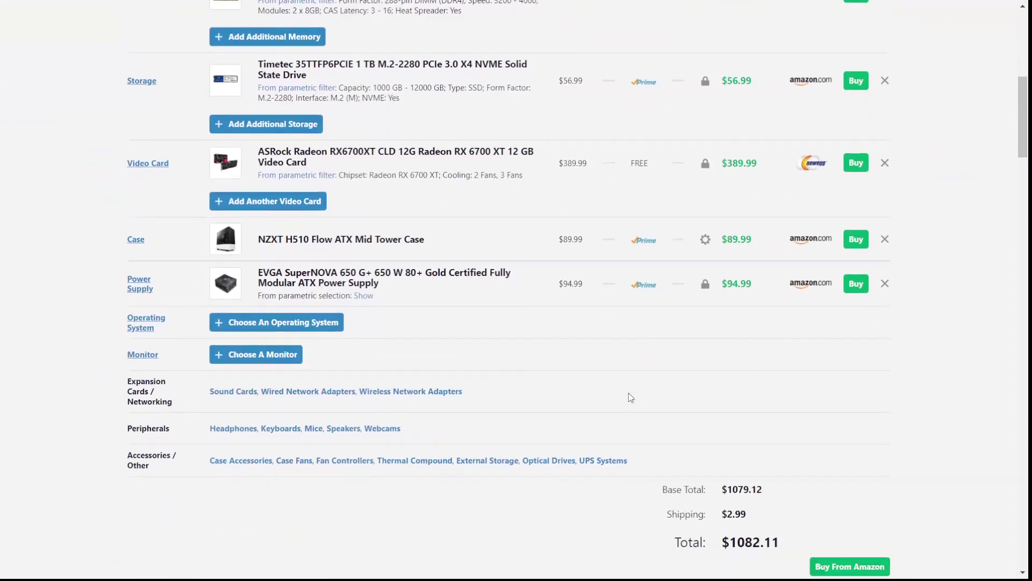
pyautogui.scroll(9, 718, 413)
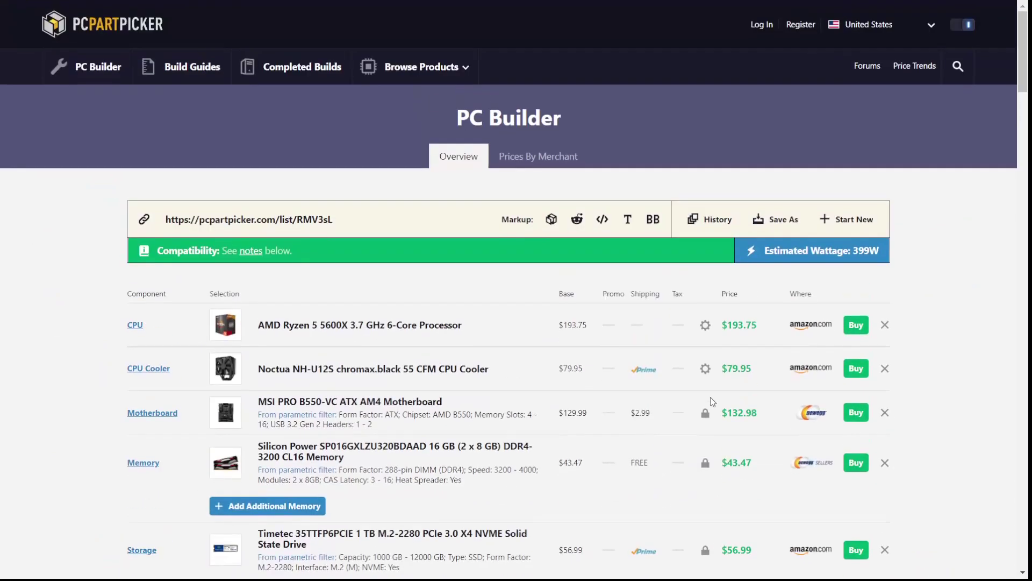
pyautogui.scroll(-4, 546, 483)
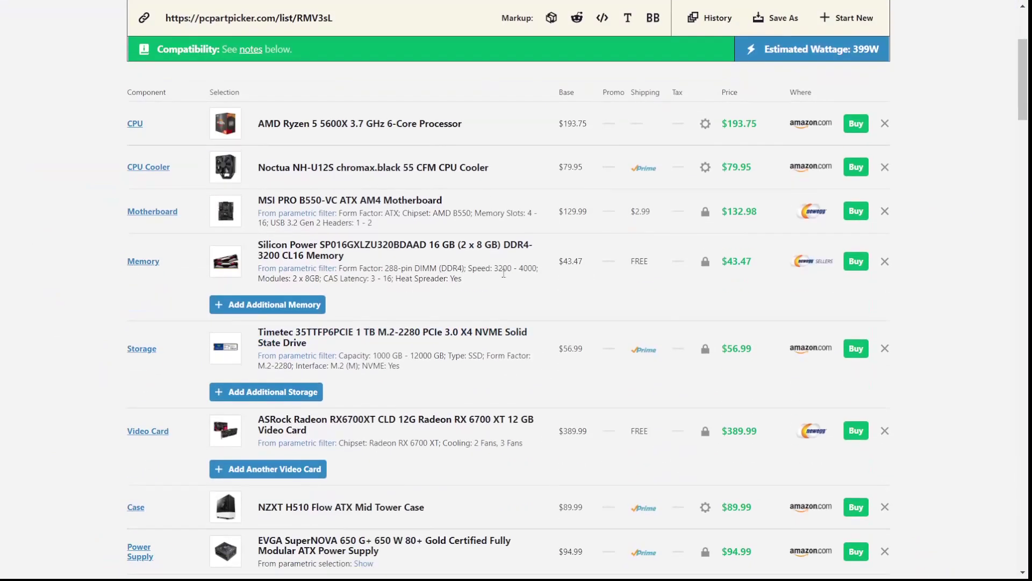
pyautogui.click(883, 268)
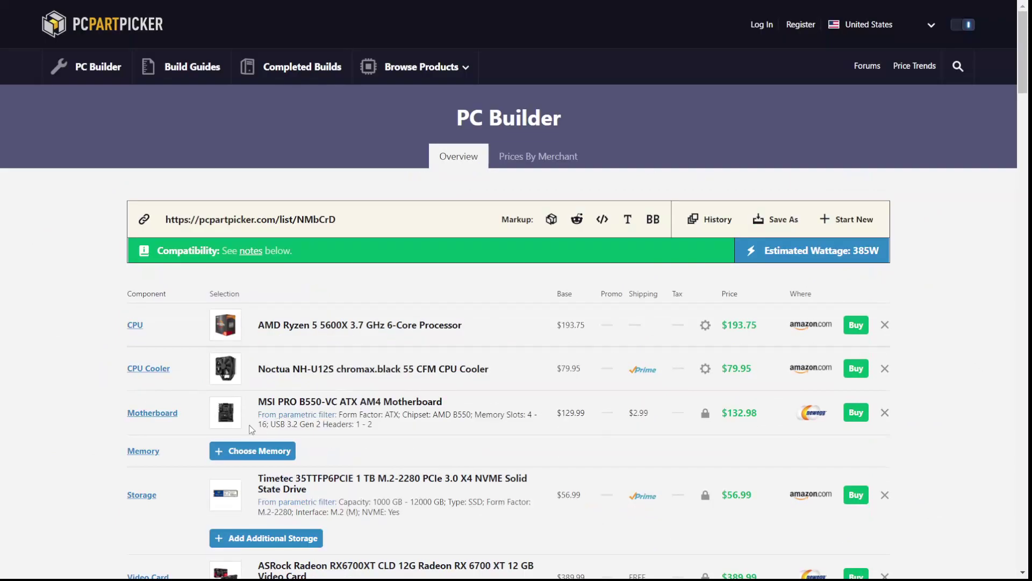
# Filter the compatible memory to 2 x 16GB modules and add the Corsair Vengeance RGB Pro 32 GB DDR4-3600 kit in black
pyautogui.click(261, 452)
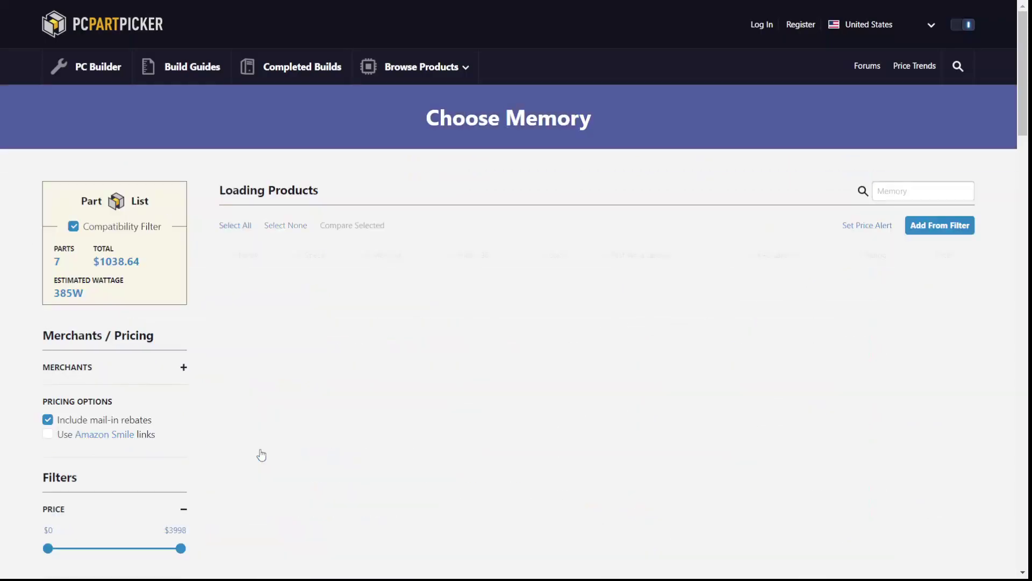
pyautogui.scroll(-6, 302, 364)
pyautogui.scroll(-10, 305, 366)
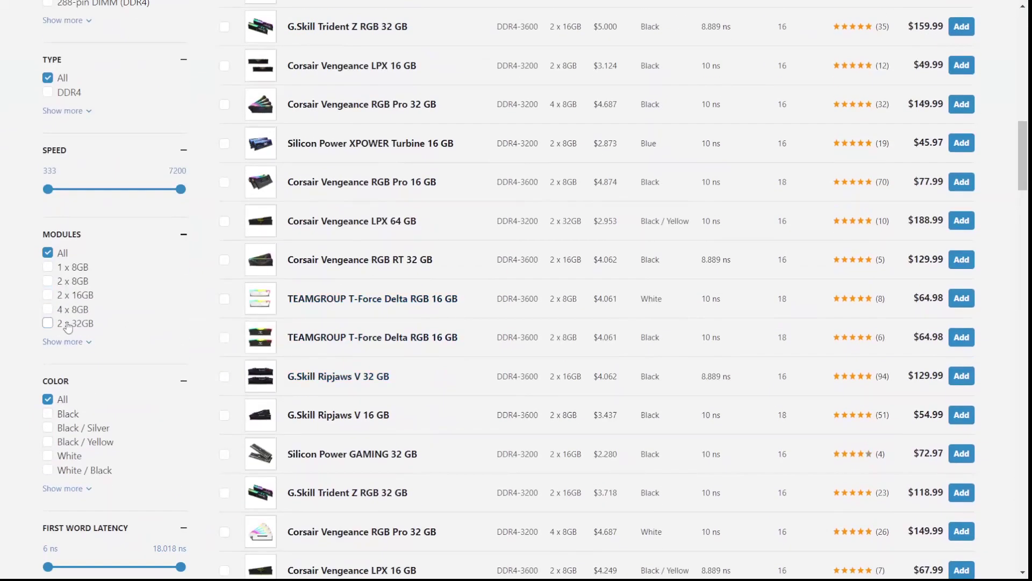
pyautogui.click(71, 296)
pyautogui.scroll(15, 23, 257)
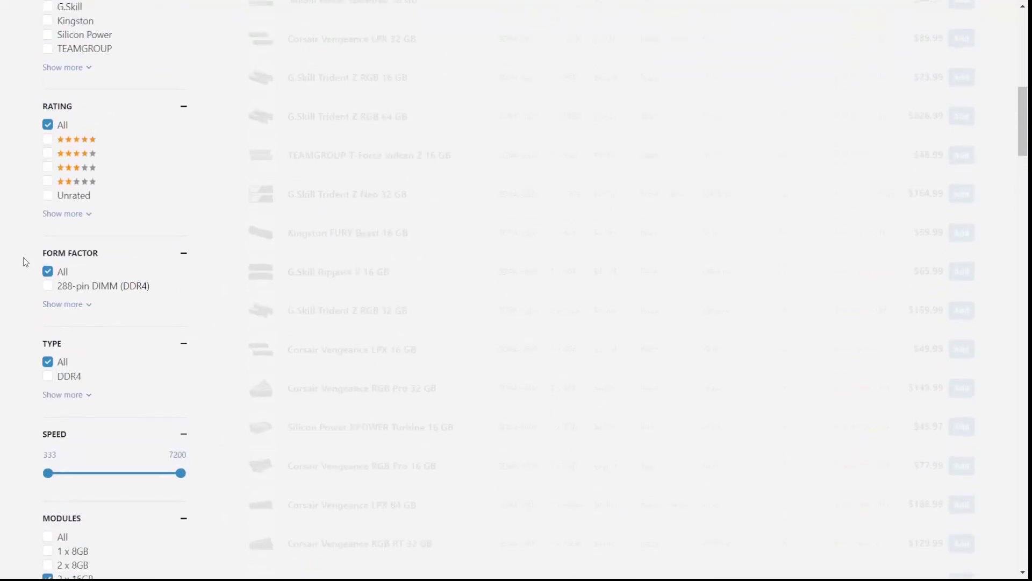
pyautogui.scroll(-1, 23, 257)
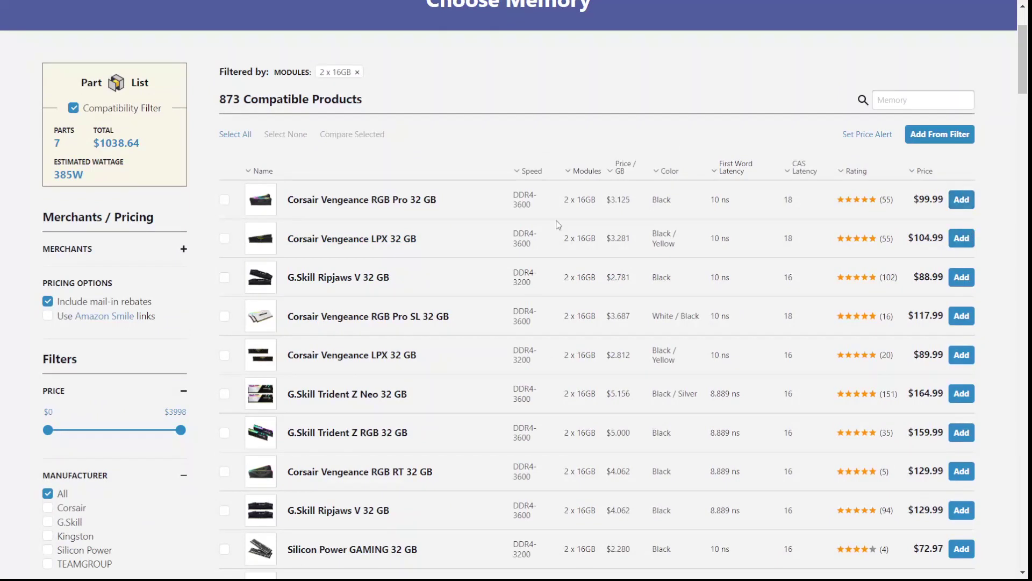
pyautogui.click(961, 199)
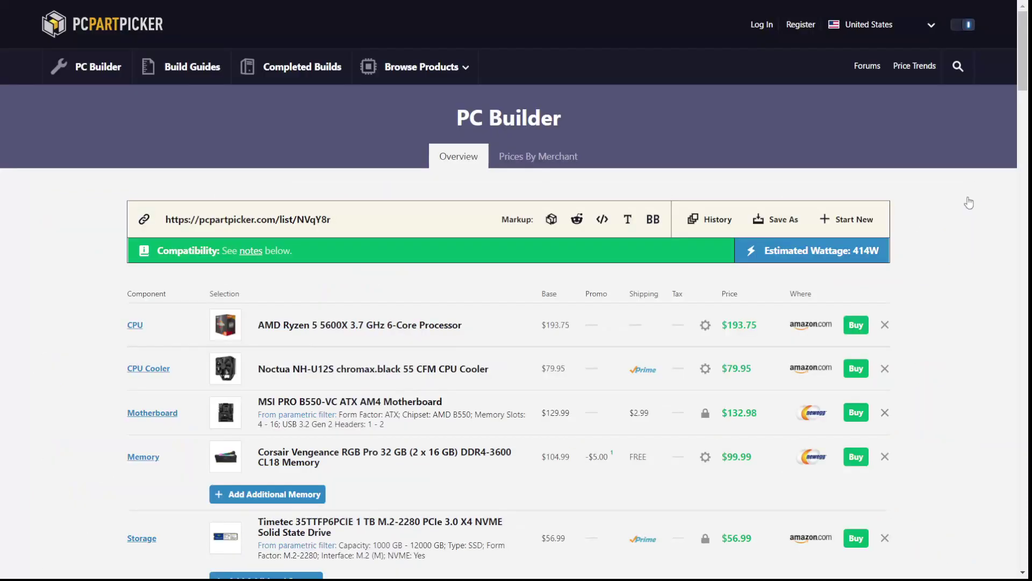
# Replace the Timetec solid state drive in the part list with the Crucial P2 1 TB
pyautogui.scroll(-5, 775, 324)
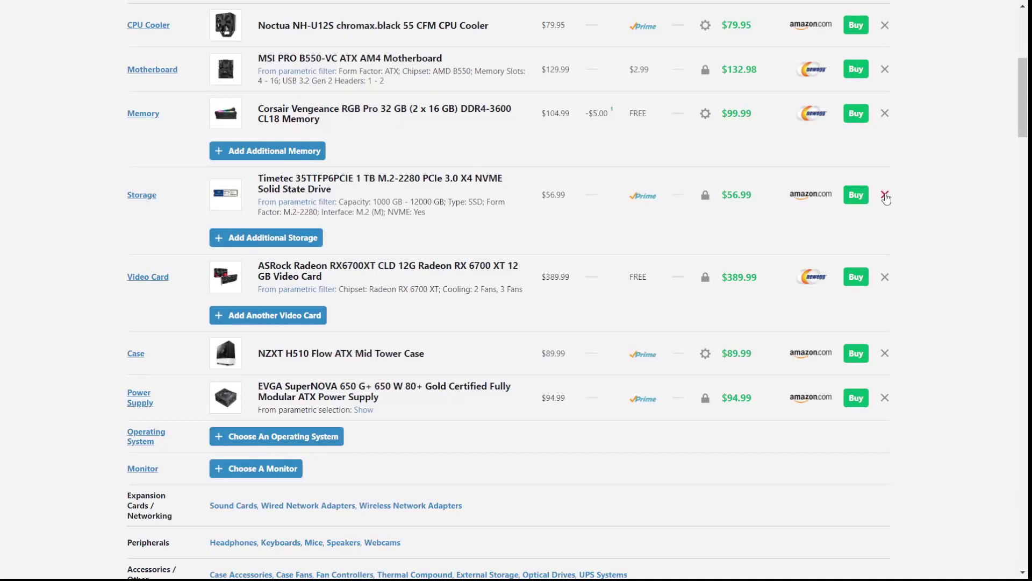
pyautogui.scroll(-3, 279, 401)
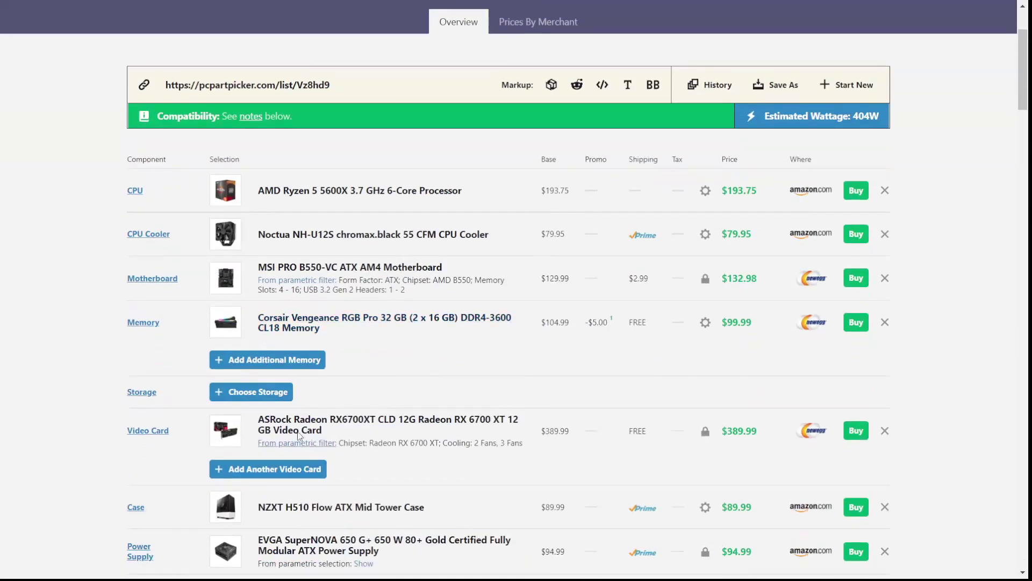
pyautogui.click(279, 393)
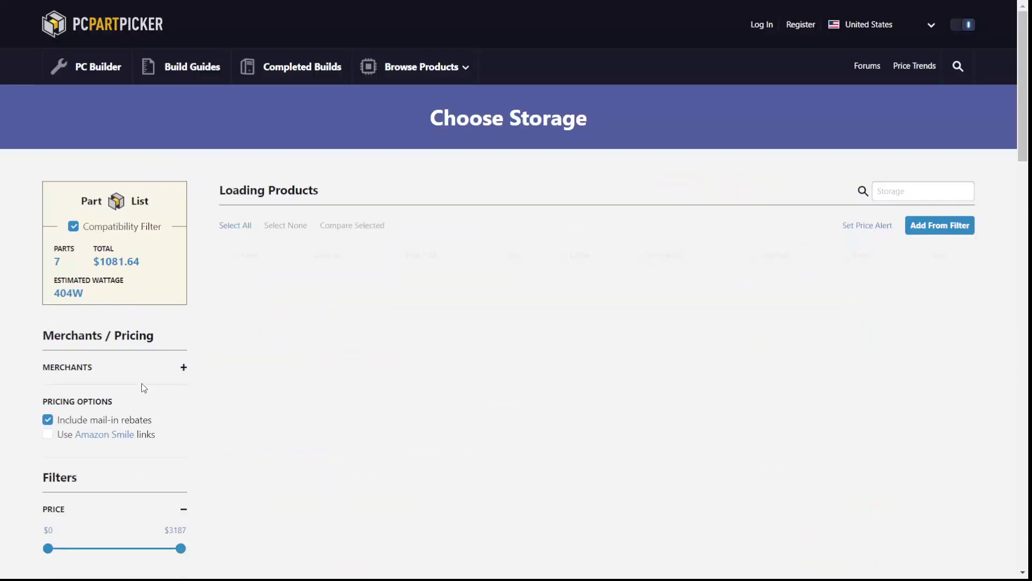
pyautogui.scroll(-1, 345, 423)
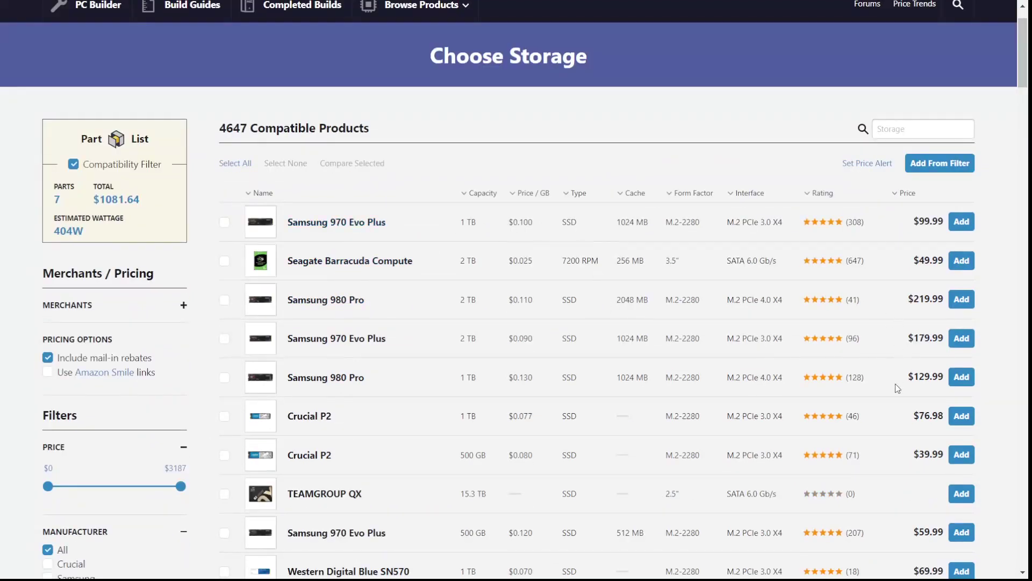
pyautogui.click(962, 416)
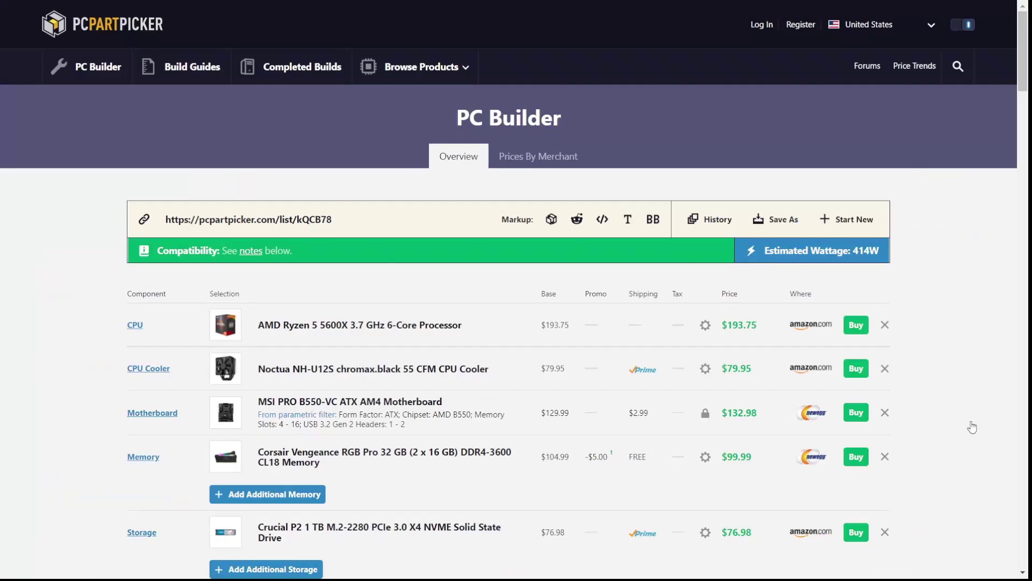
# Review the customized part list and its total cost, highlighting the total amount
pyautogui.scroll(-5, 972, 426)
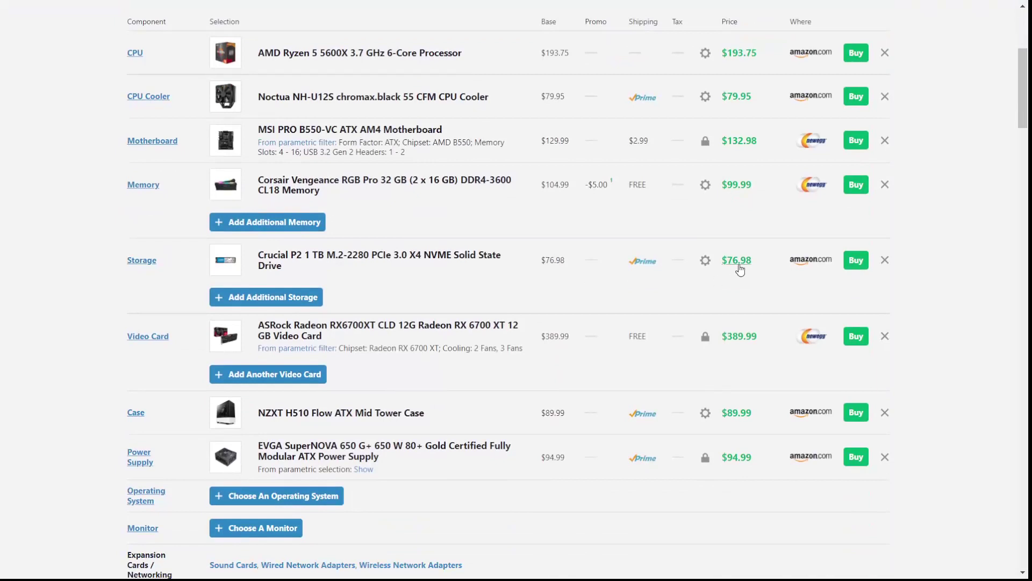
pyautogui.scroll(-8, 993, 299)
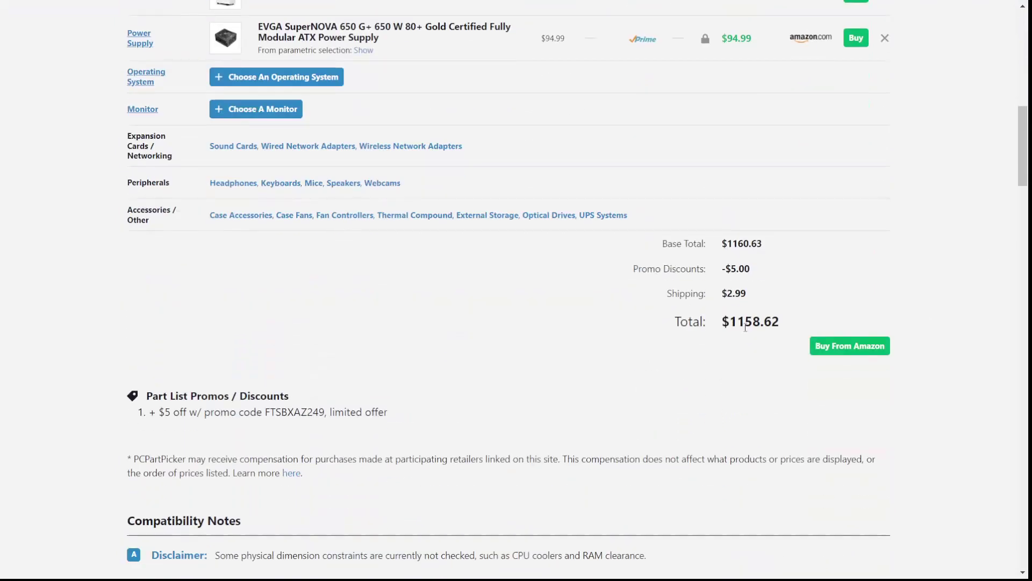
pyautogui.moveTo(804, 323); pyautogui.dragTo(724, 322)
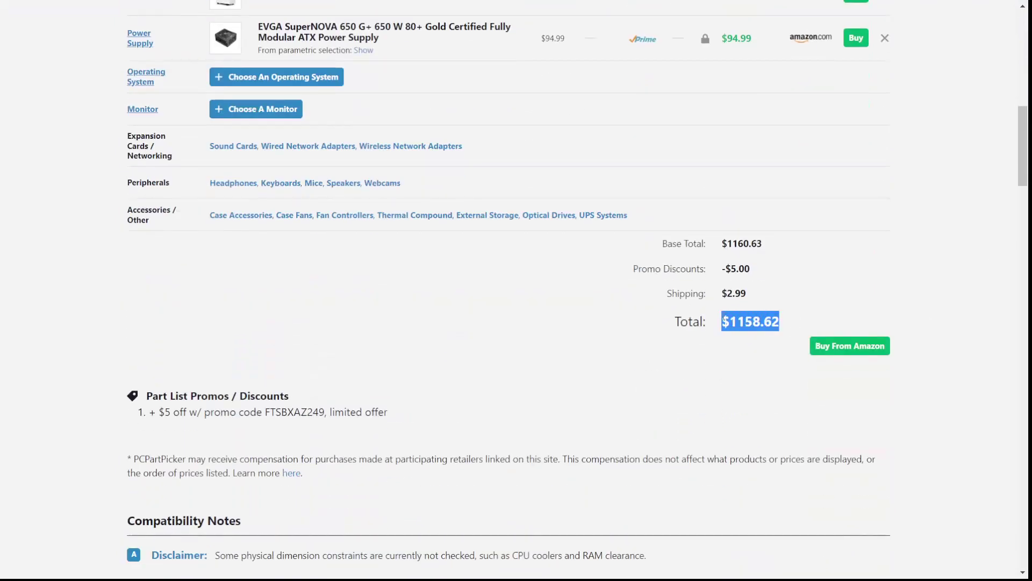
pyautogui.click(808, 311)
pyautogui.scroll(5, 808, 310)
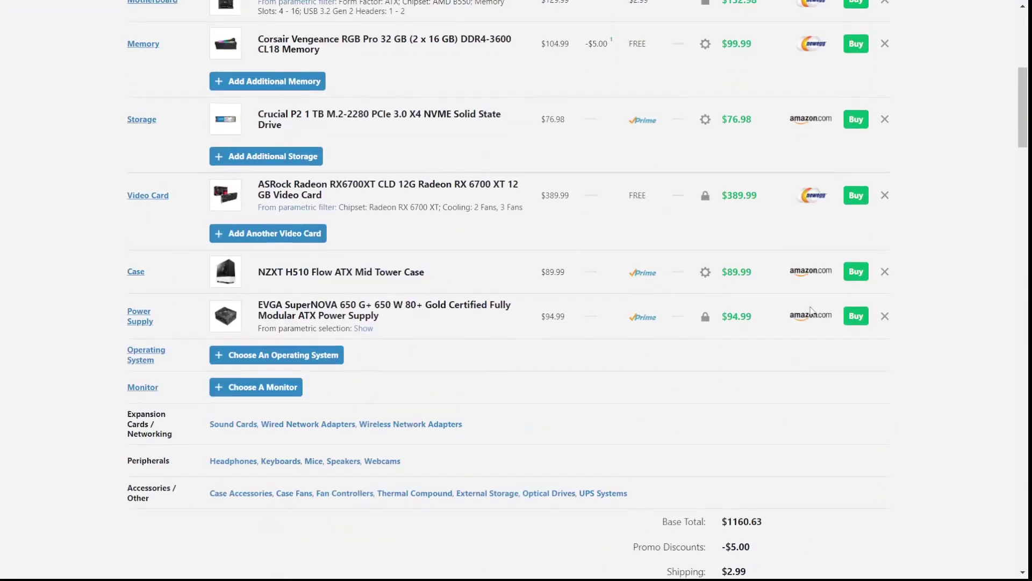
pyautogui.scroll(5, 403, 181)
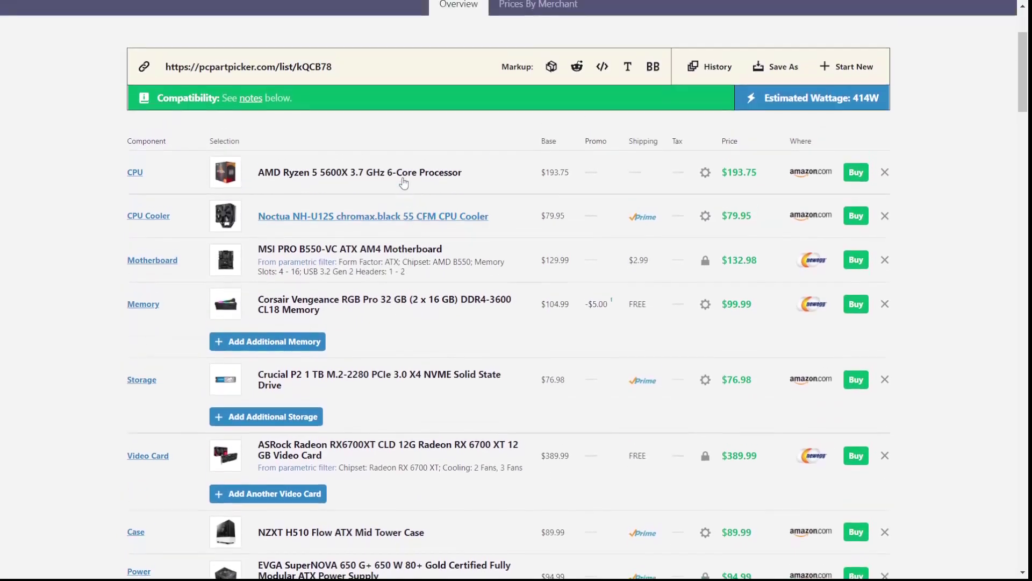
pyautogui.scroll(2, 420, 259)
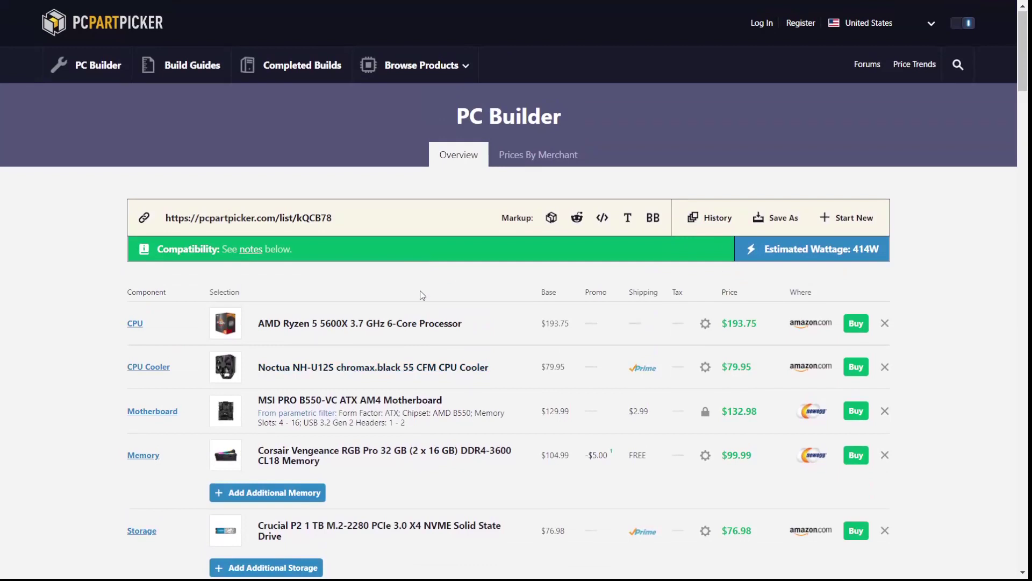
# Examine the compatibility notes, motherboard, power supply connector and drive bay usage, and the part list price history
pyautogui.scroll(-13, 423, 295)
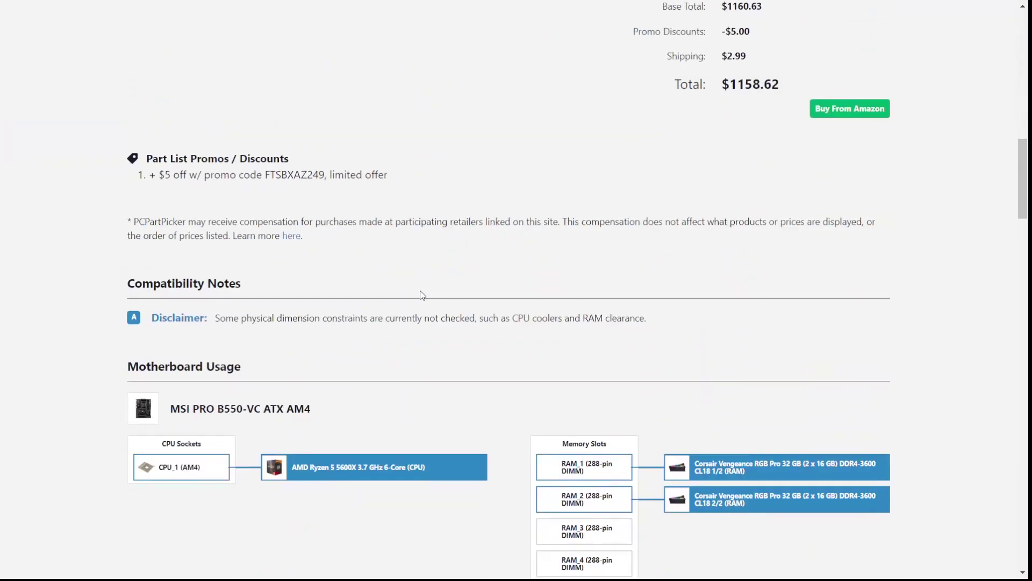
pyautogui.scroll(-6, 422, 295)
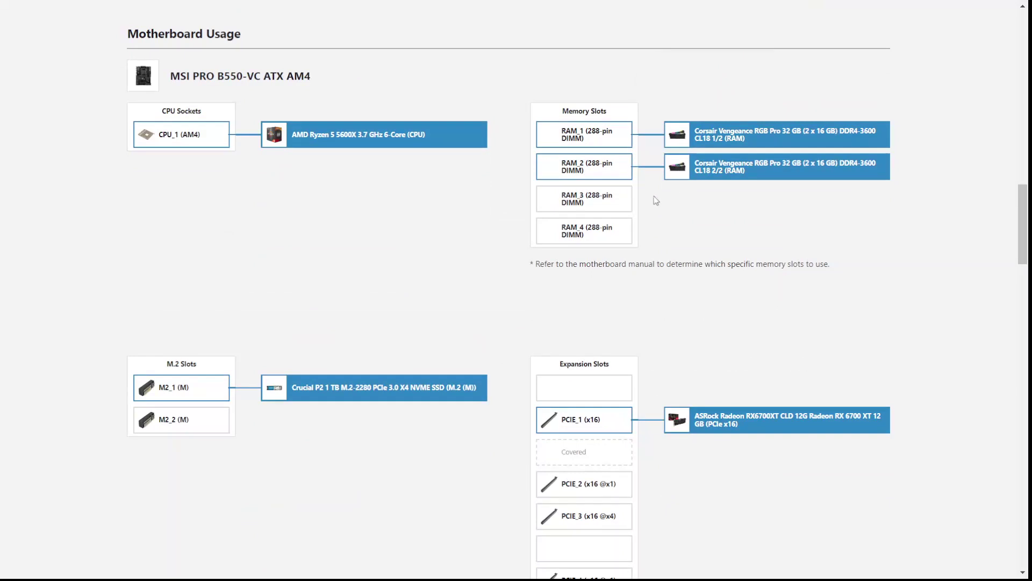
pyautogui.scroll(-16, 386, 295)
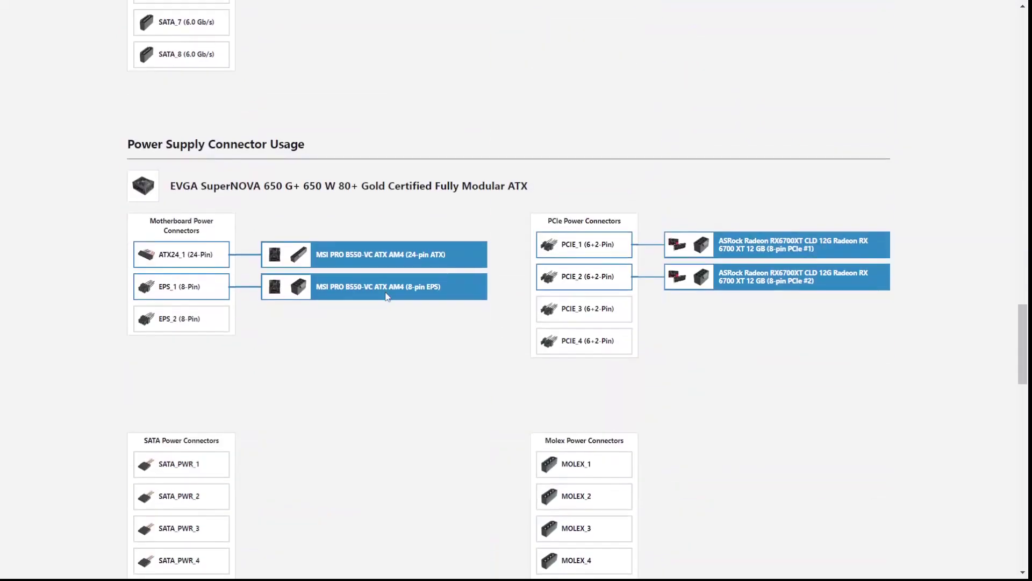
pyautogui.scroll(-2, 386, 295)
pyautogui.scroll(-12, 402, 317)
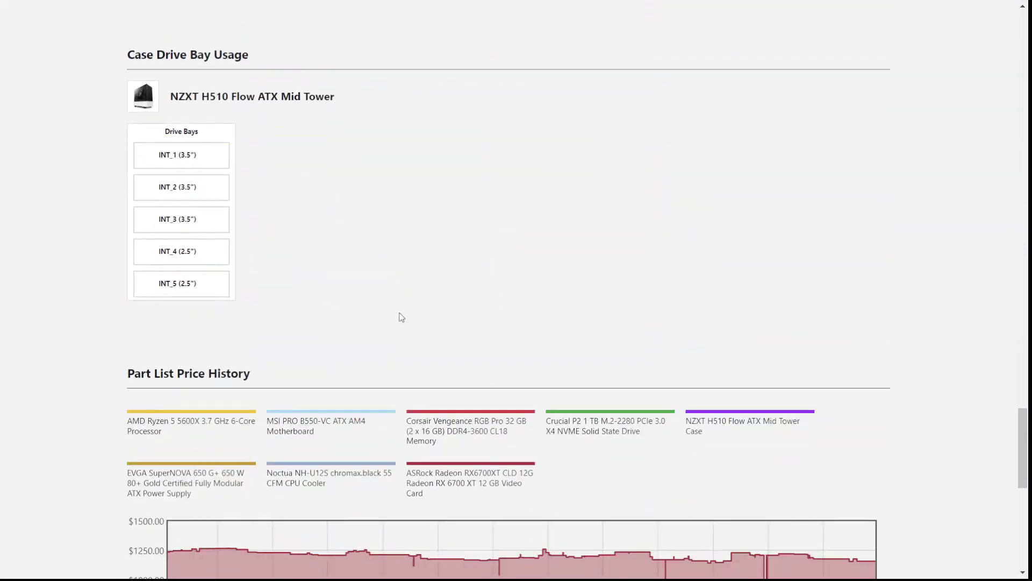
pyautogui.scroll(-4, 328, 350)
pyautogui.scroll(3, 211, 97)
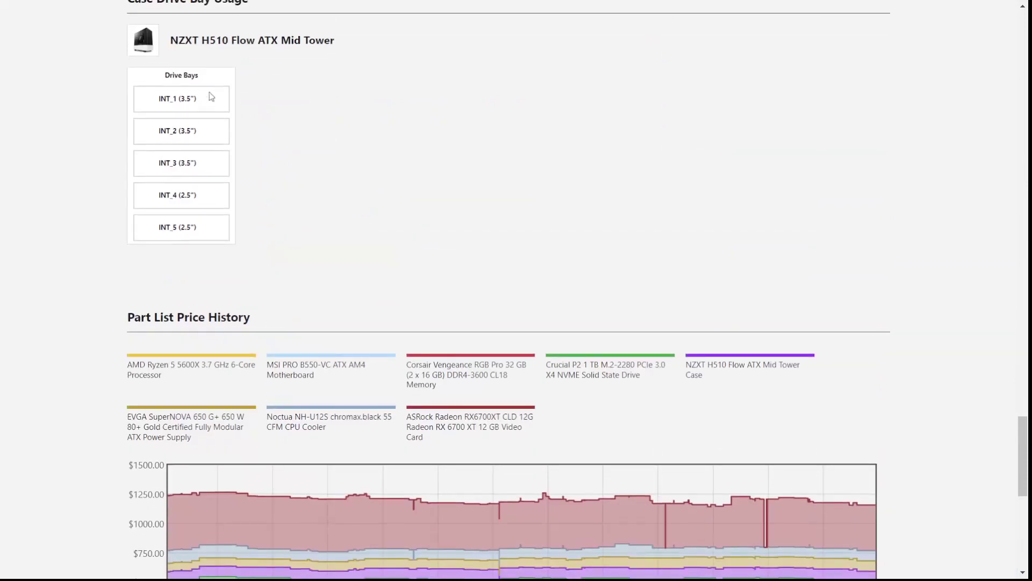
pyautogui.scroll(-3, 350, 238)
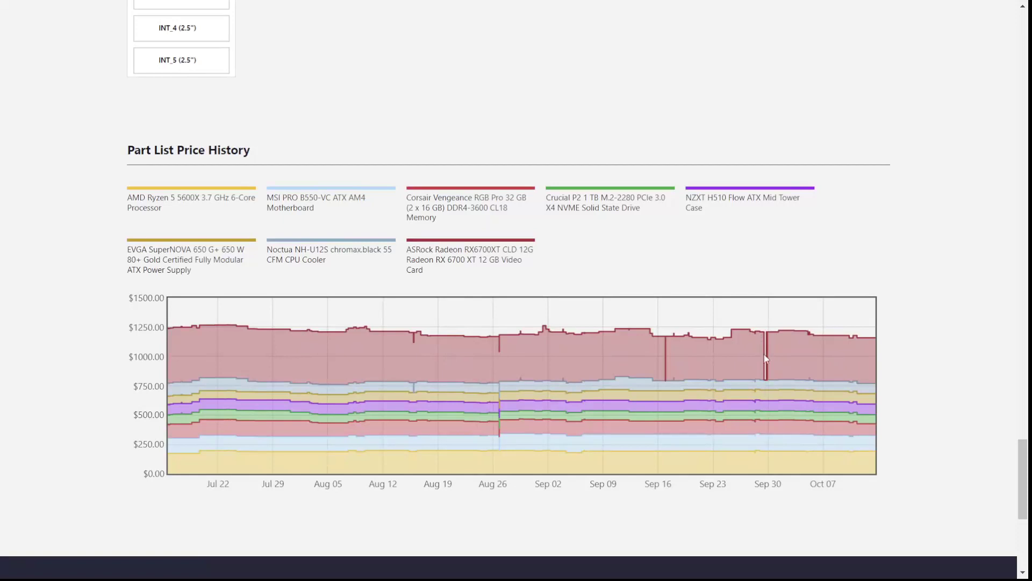
pyautogui.scroll(20, 607, 286)
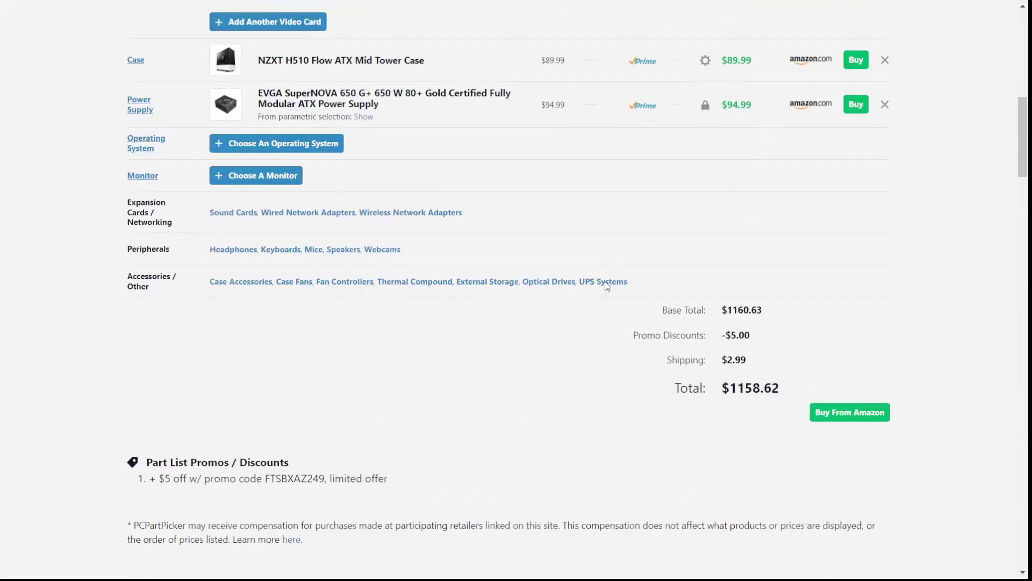
pyautogui.scroll(4, 607, 286)
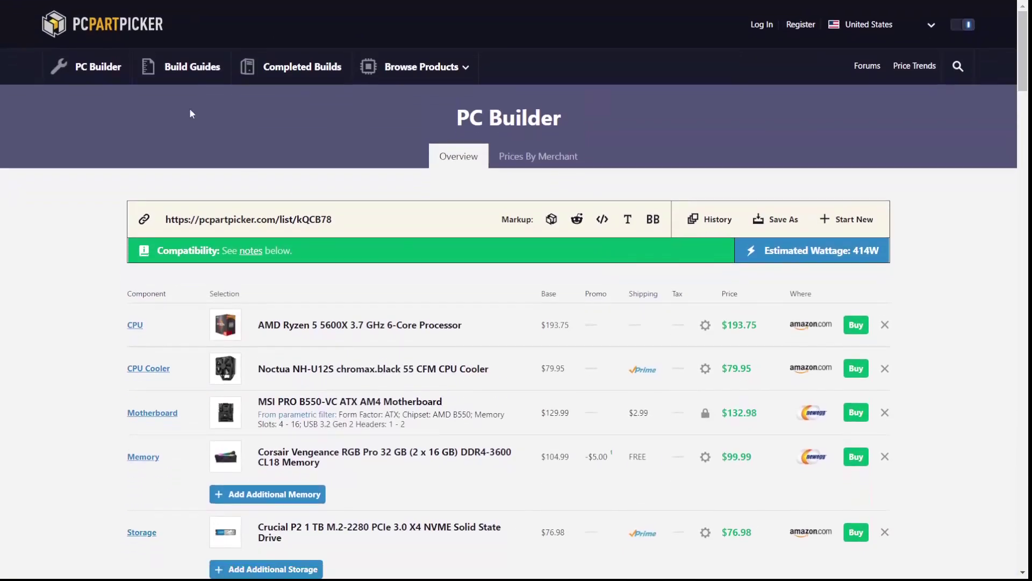
# Open the completed builds gallery from the home page and browse the first page of user-submitted builds
pyautogui.click(138, 27)
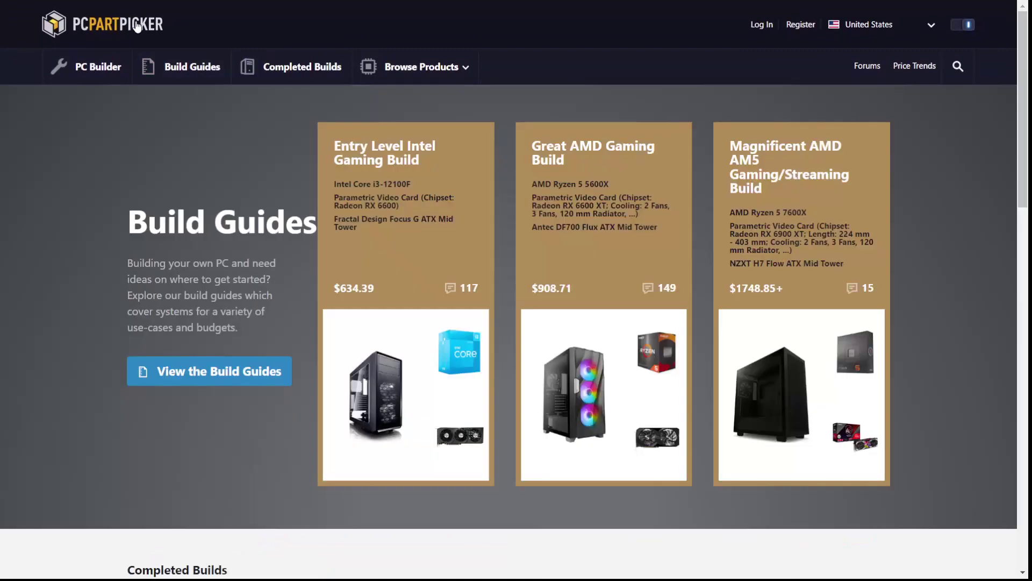
pyautogui.click(297, 67)
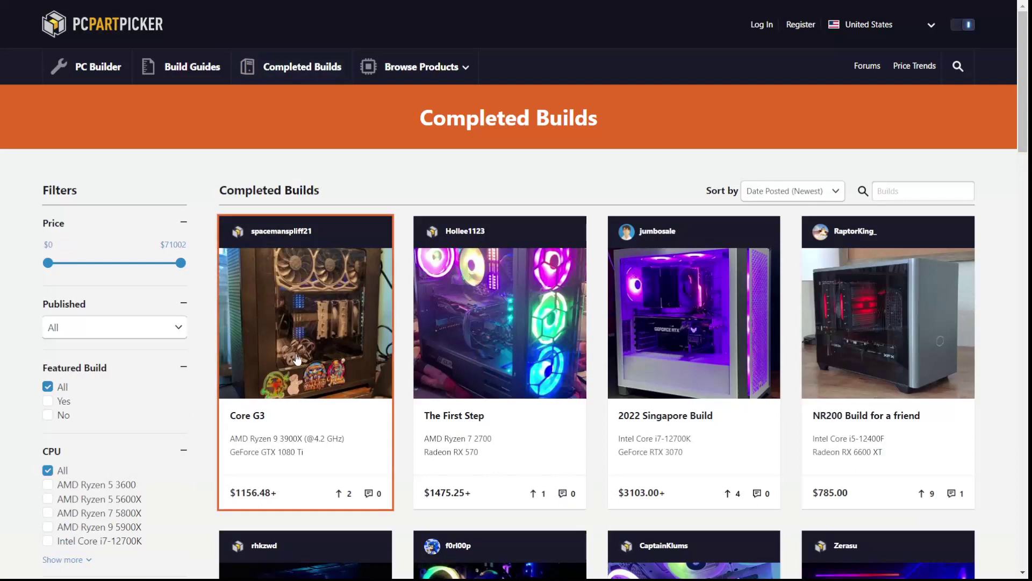
pyautogui.scroll(-5, 860, 421)
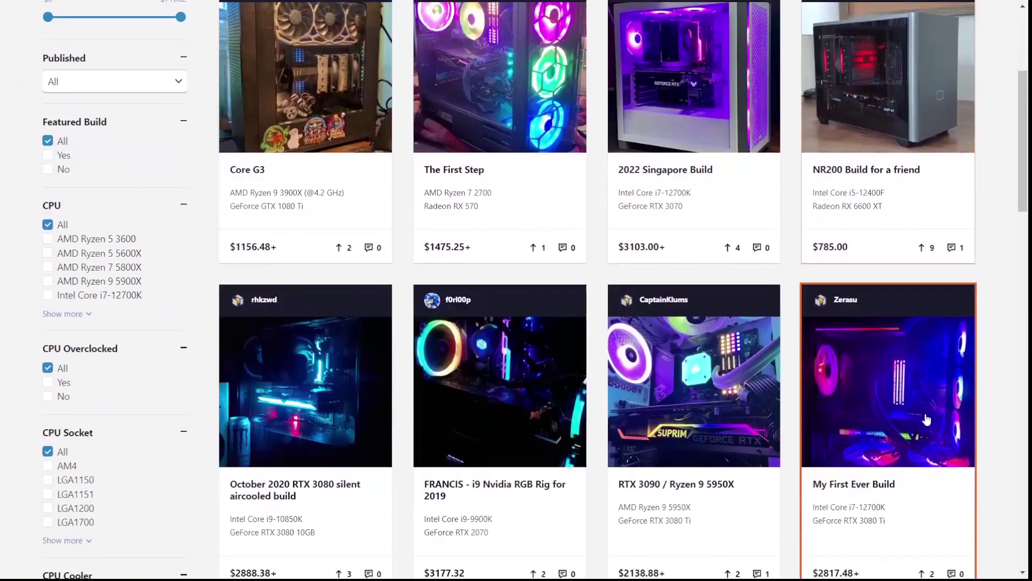
pyautogui.scroll(-5, 855, 395)
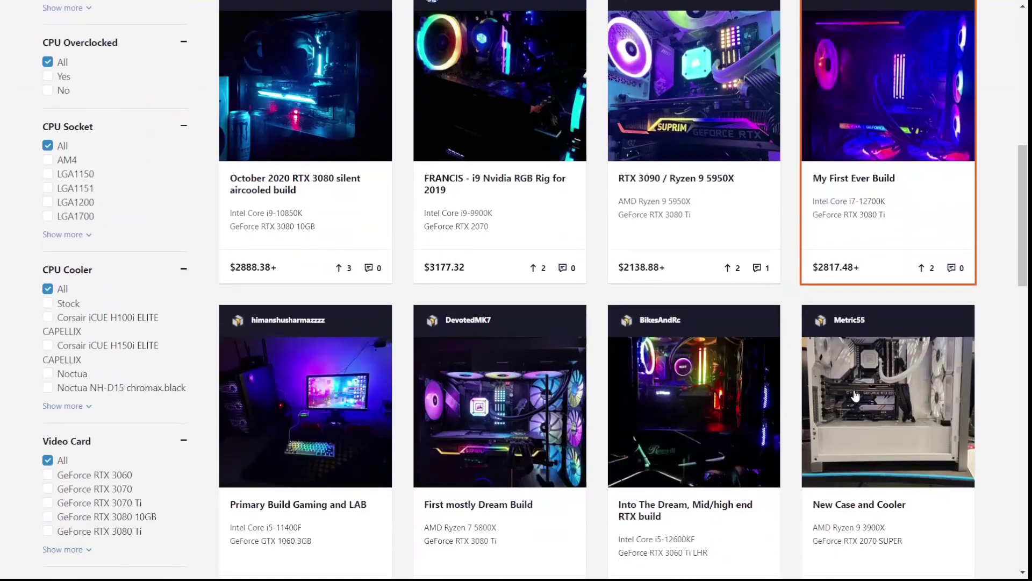
pyautogui.scroll(-6, 818, 433)
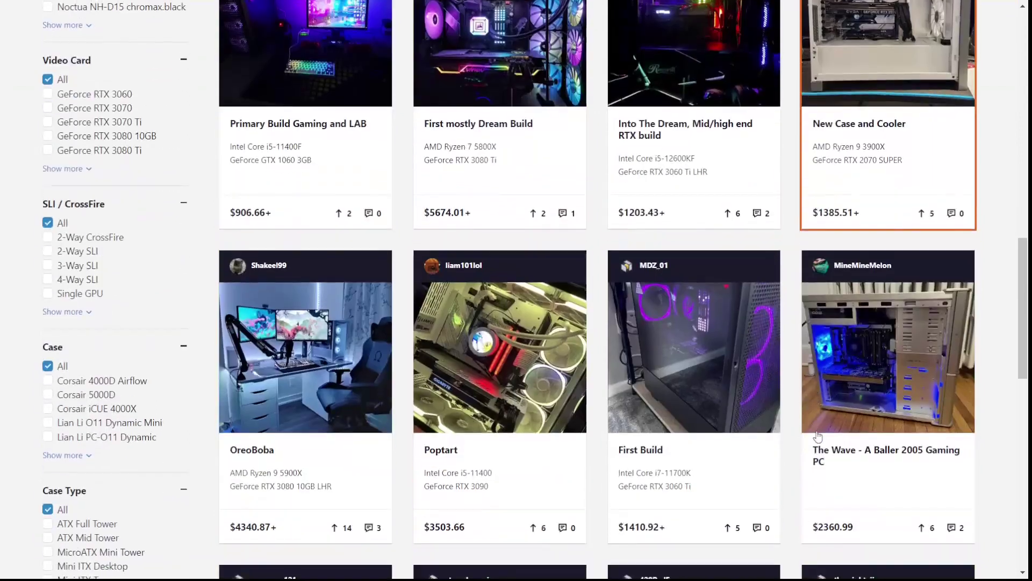
pyautogui.scroll(-3, 771, 440)
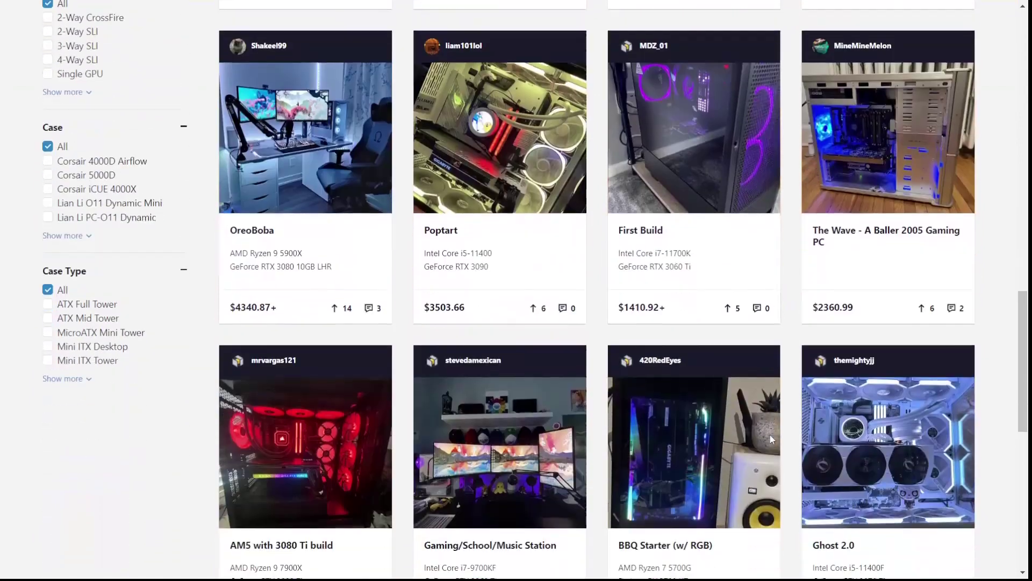
pyautogui.scroll(-2, 772, 440)
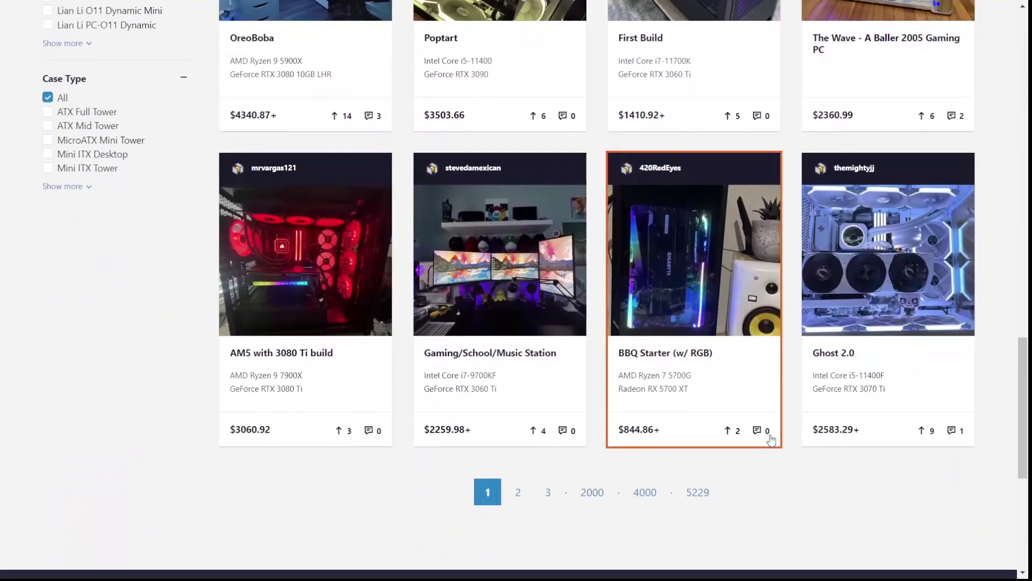
# Open the Ghost 2.0 completed build and view its photos at full size
pyautogui.click(883, 368)
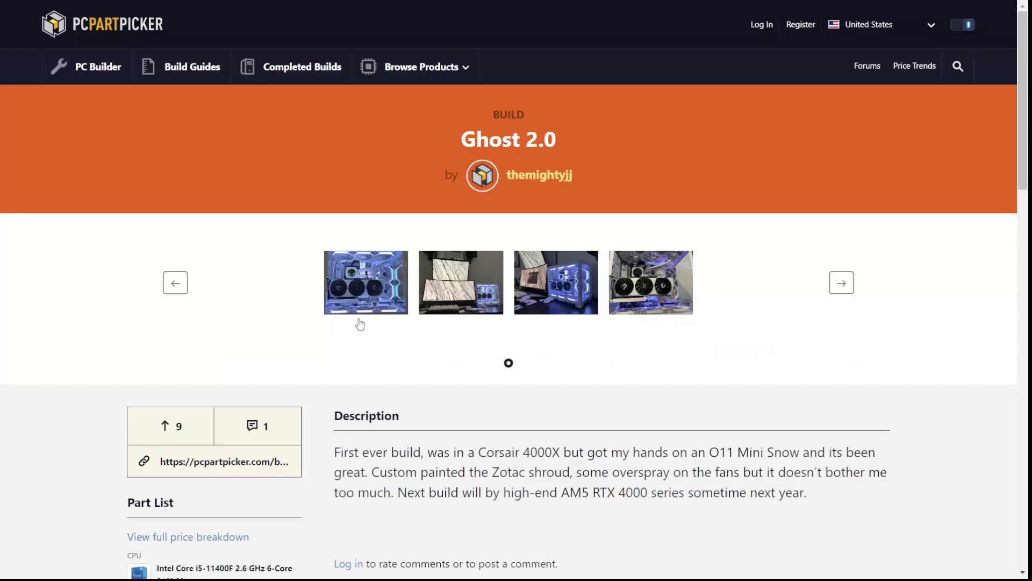
pyautogui.click(366, 300)
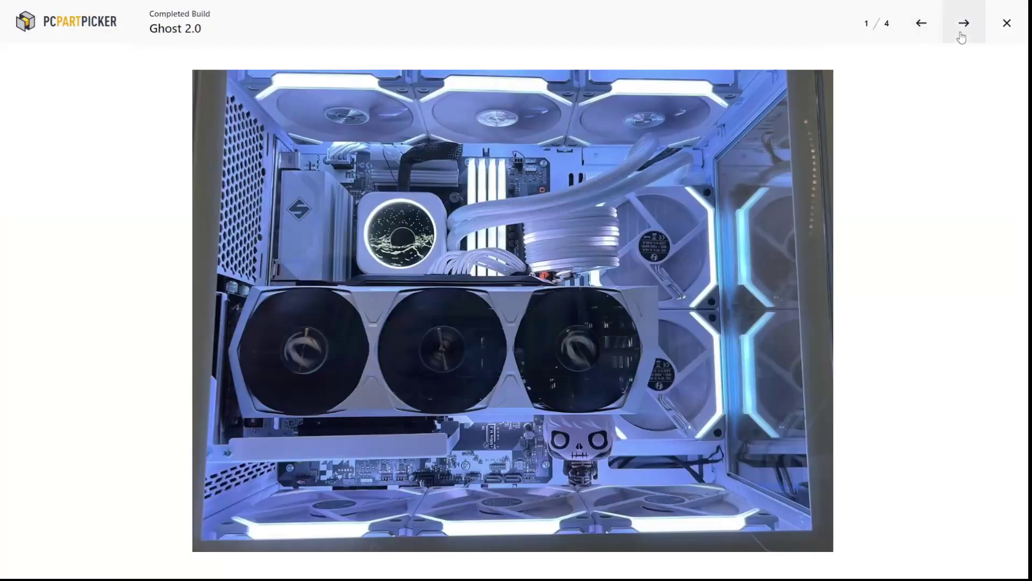
pyautogui.click(963, 27)
pyautogui.click(961, 35)
pyautogui.press('Escape')
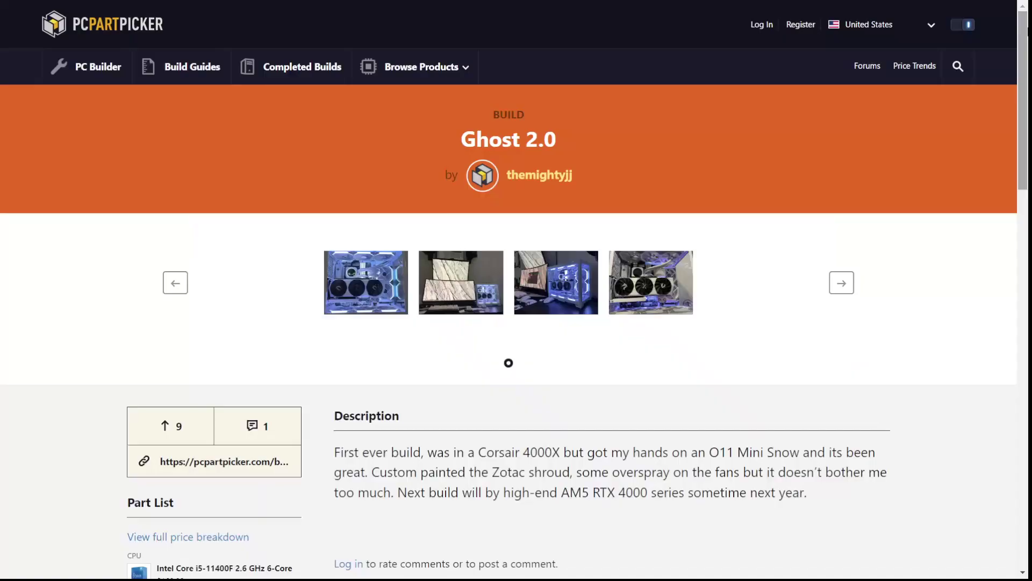
# Review the Ghost 2.0 build's description, comments and part list, highlighting its total price
pyautogui.scroll(-1, 742, 299)
pyautogui.scroll(-3, 744, 300)
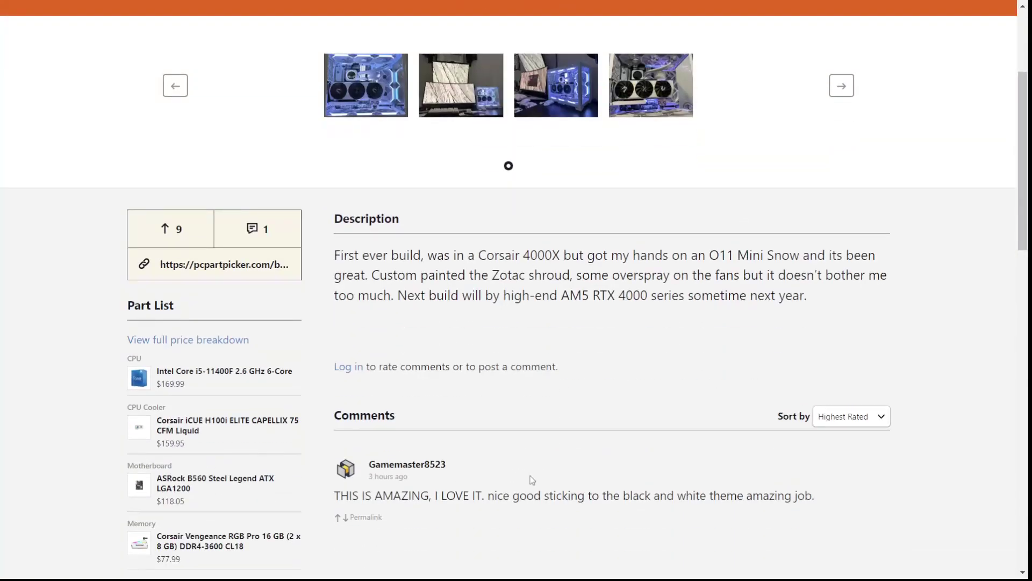
pyautogui.scroll(-3, 532, 480)
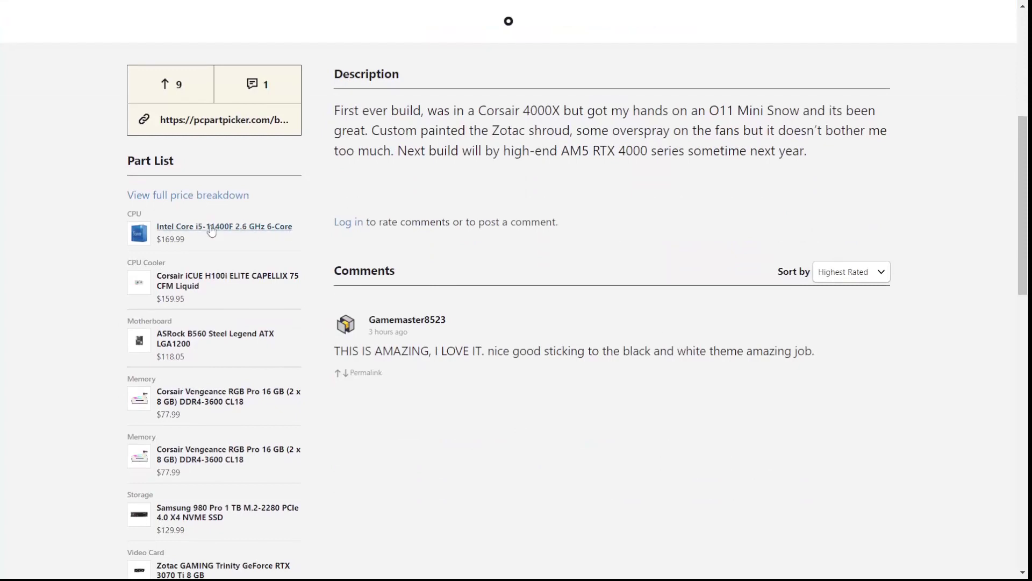
pyautogui.scroll(-7, 210, 353)
pyautogui.scroll(-5, 211, 359)
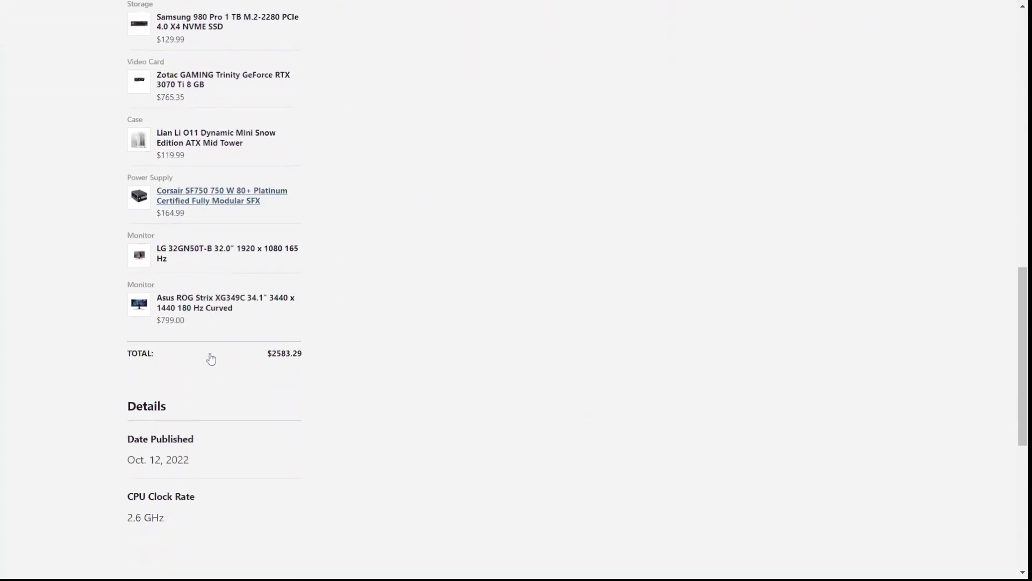
pyautogui.moveTo(262, 278); pyautogui.dragTo(328, 276)
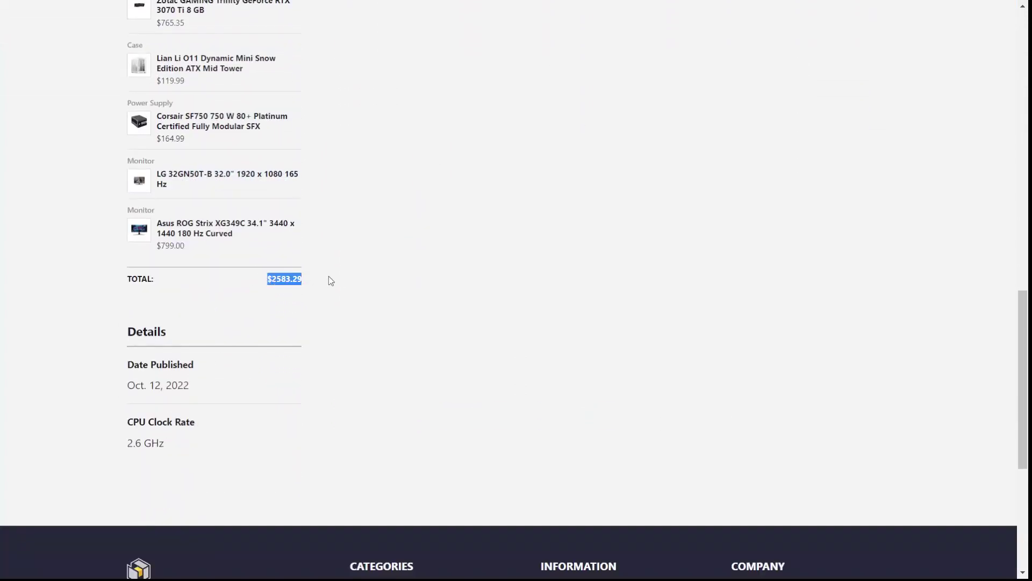
pyautogui.scroll(7, 328, 277)
pyautogui.scroll(7, 330, 280)
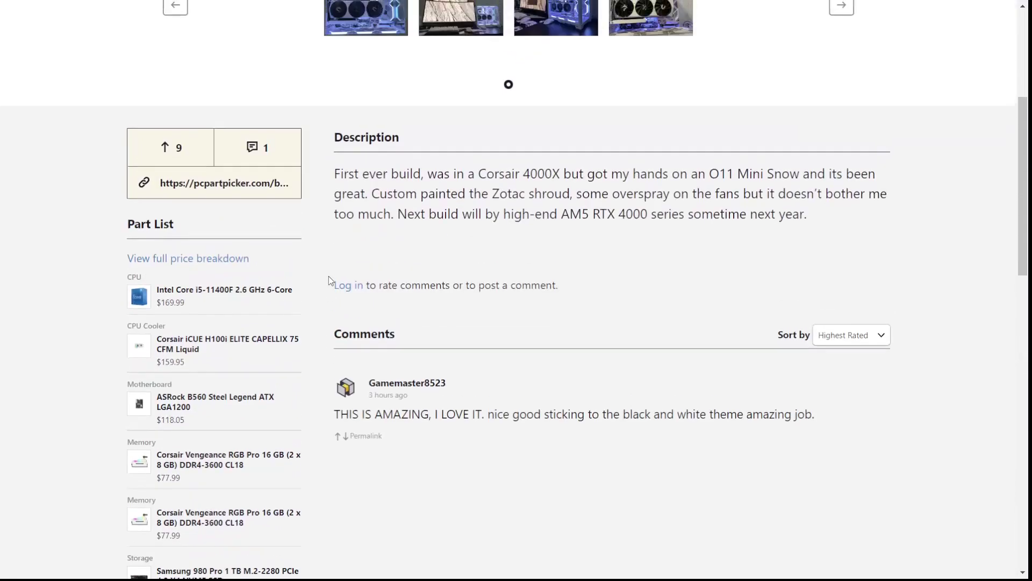
pyautogui.scroll(3, 328, 280)
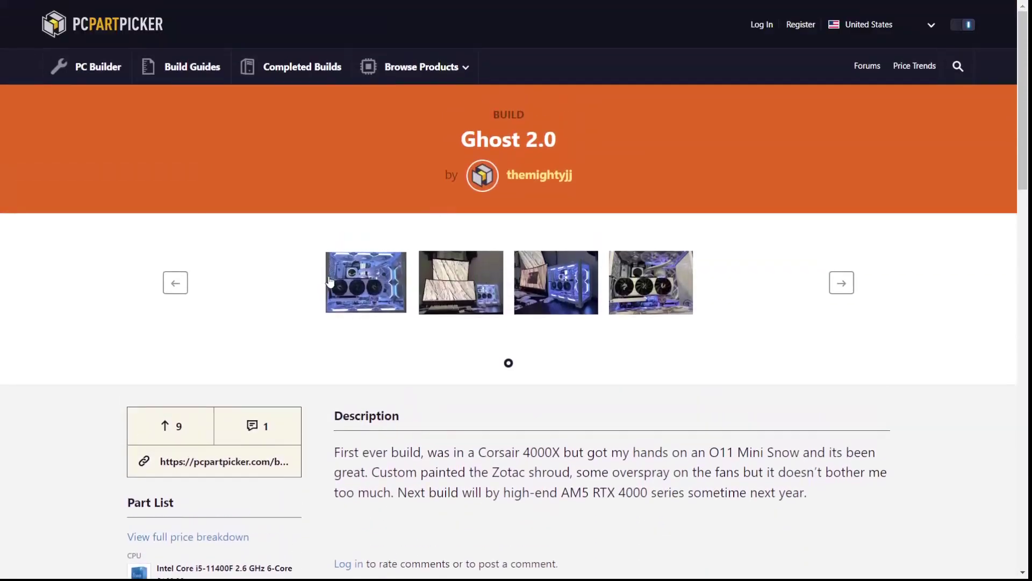
# Browse the compatible CPUs in the product catalogue and add the AMD Ryzen 5 5600X to the part list
pyautogui.click(451, 75)
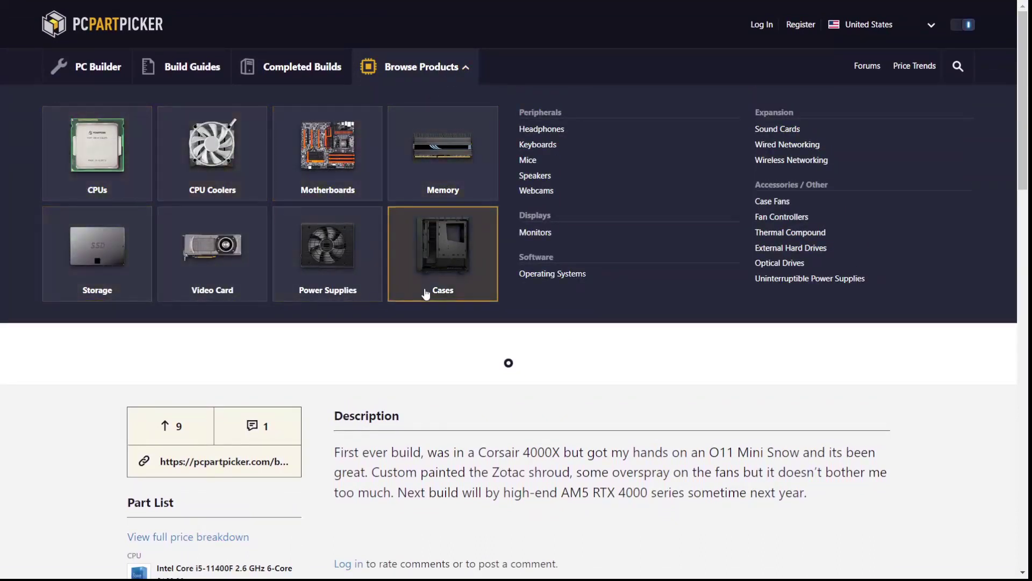
pyautogui.click(107, 173)
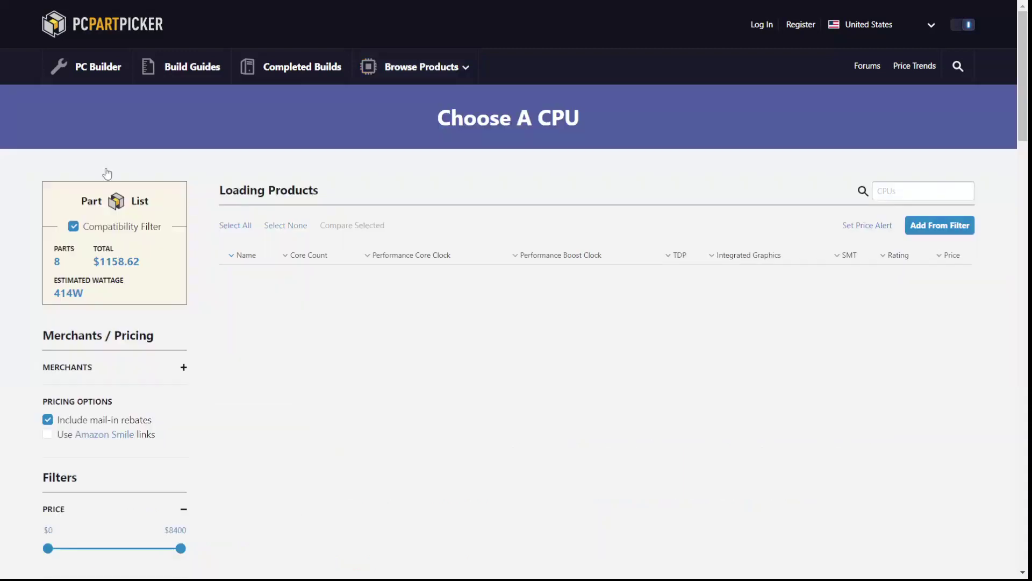
pyautogui.scroll(-6, 406, 476)
pyautogui.scroll(-10, 409, 480)
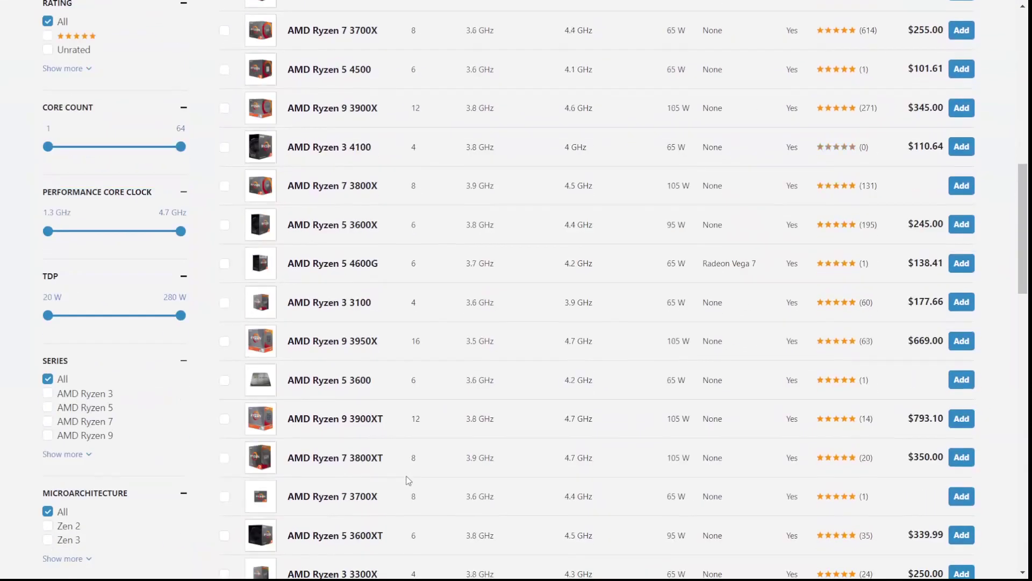
pyautogui.scroll(15, 408, 480)
pyautogui.scroll(1, 407, 480)
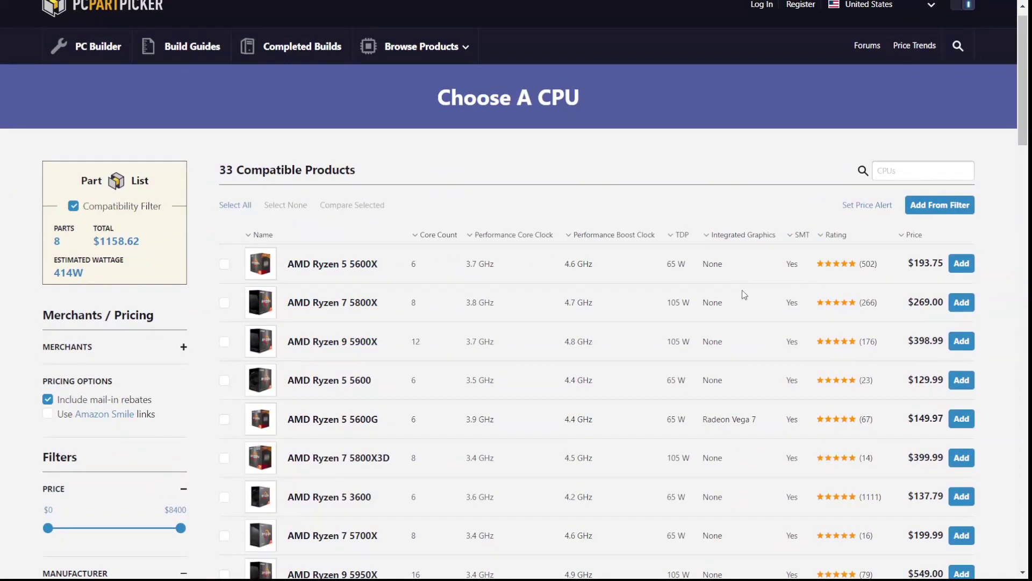
pyautogui.click(959, 265)
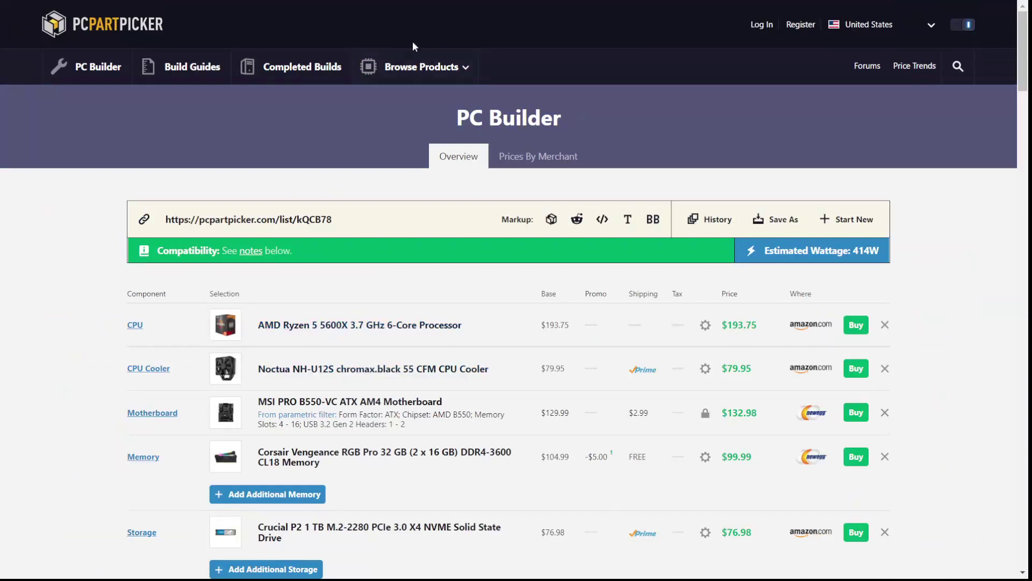
# Browse the compatible CPU coolers in the product catalogue, examining their specifications, ratings and prices
pyautogui.click(421, 66)
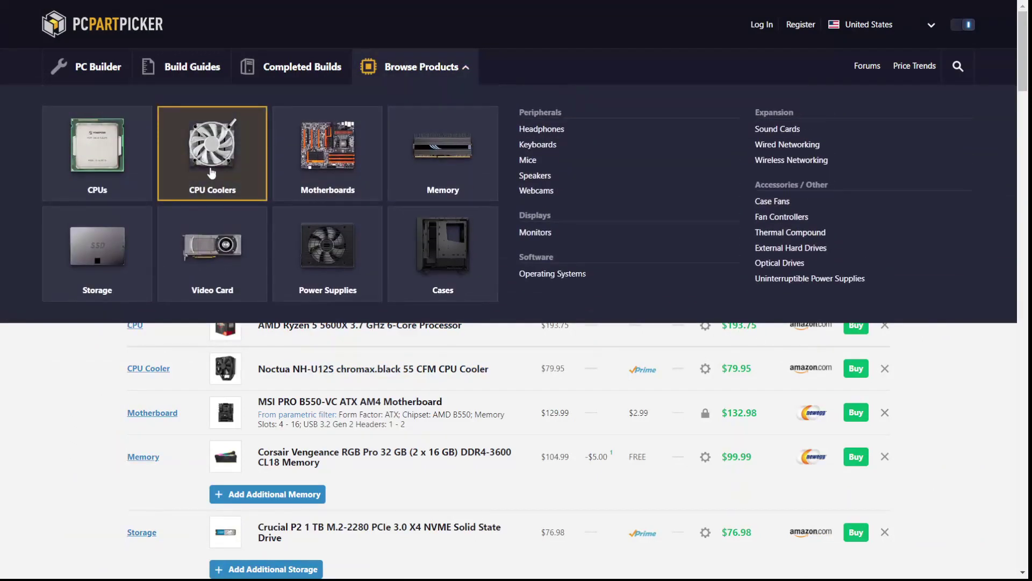
pyautogui.click(211, 172)
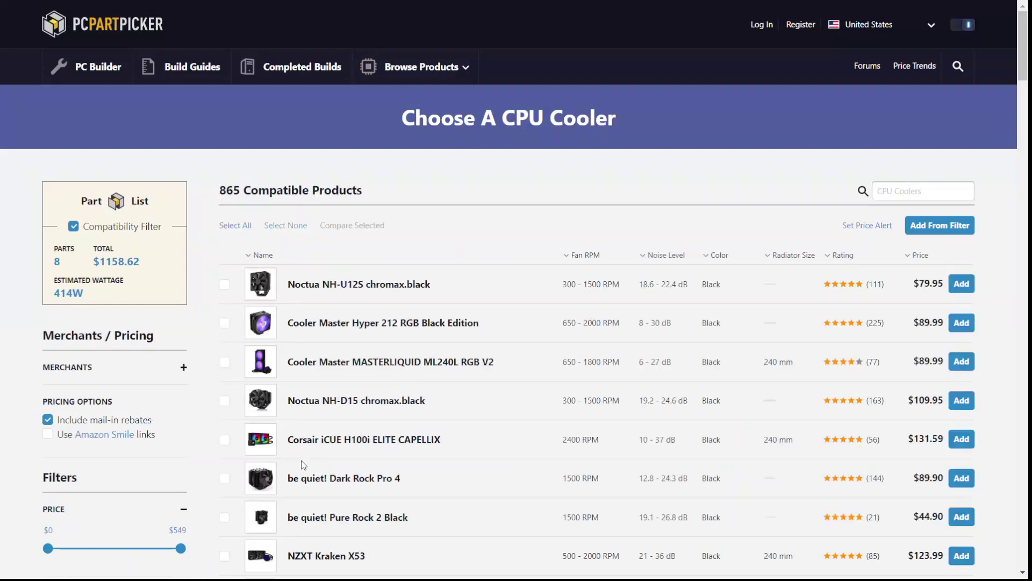
pyautogui.scroll(-5, 301, 463)
pyautogui.scroll(-13, 301, 461)
pyautogui.scroll(20, 301, 460)
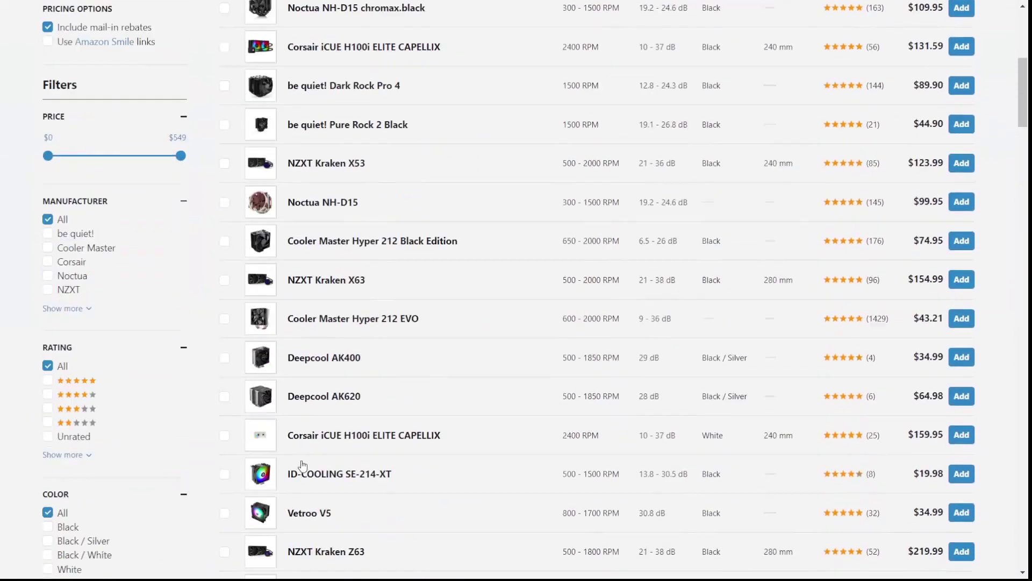
pyautogui.scroll(-1, 302, 465)
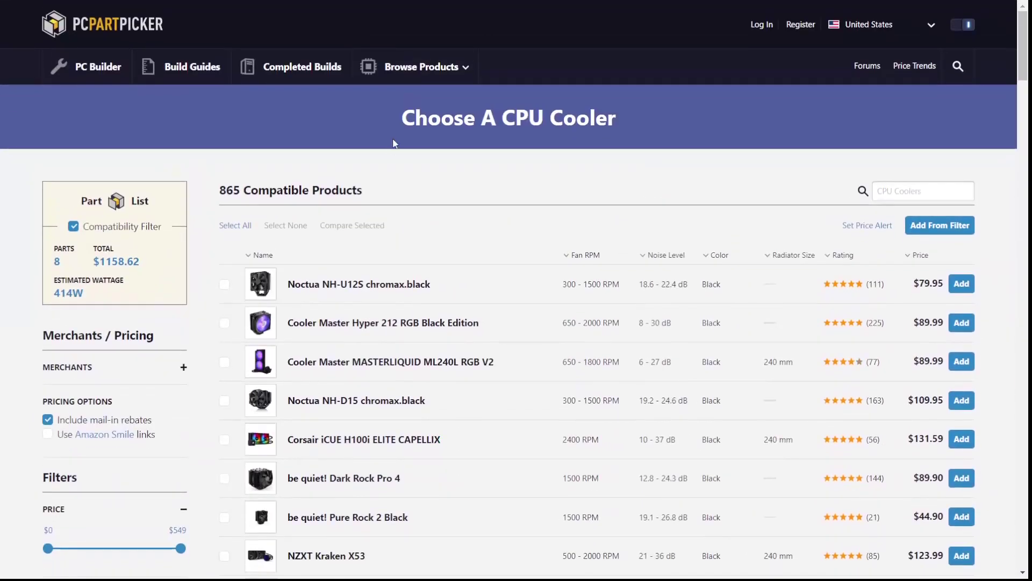
# Open the overview of product categories
pyautogui.click(430, 67)
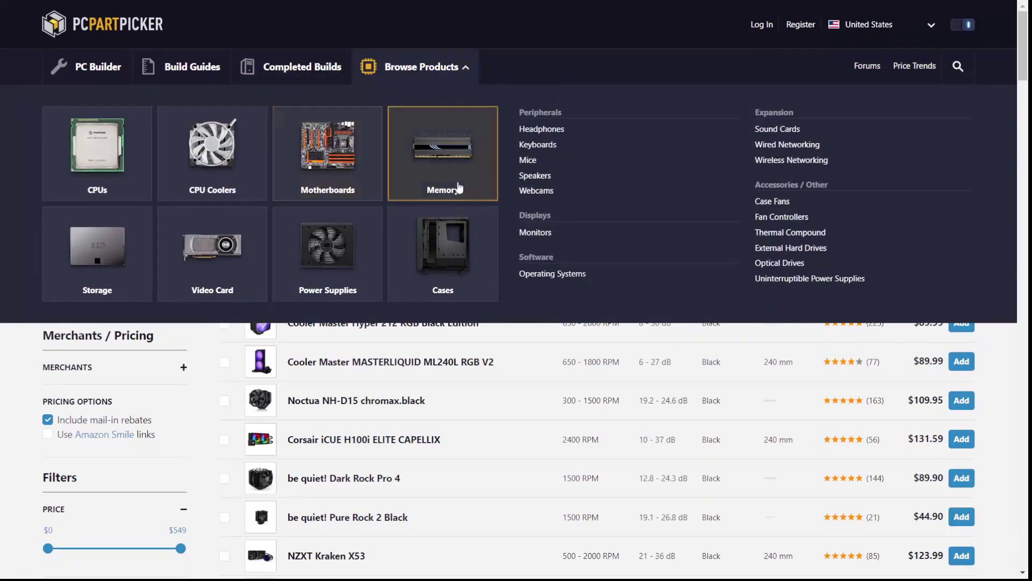